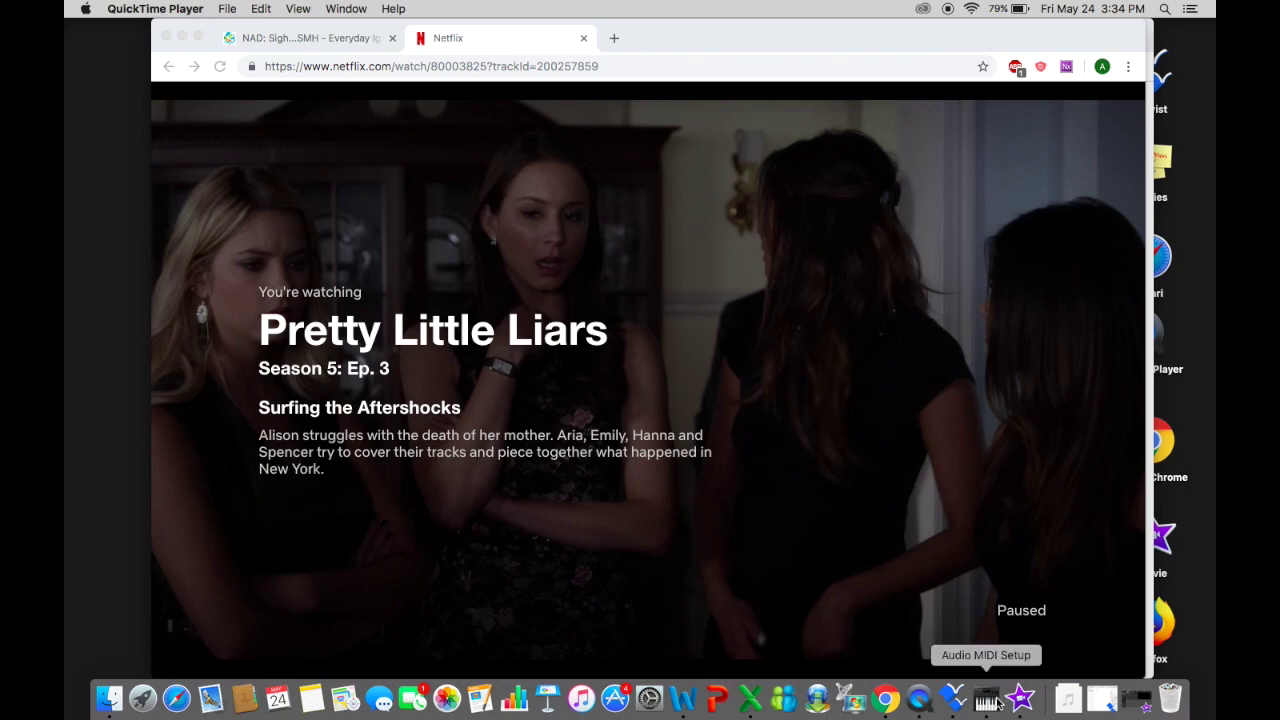
- Resume playback of Pretty Little Liars S5:E3 in the Netflix player
key(space)
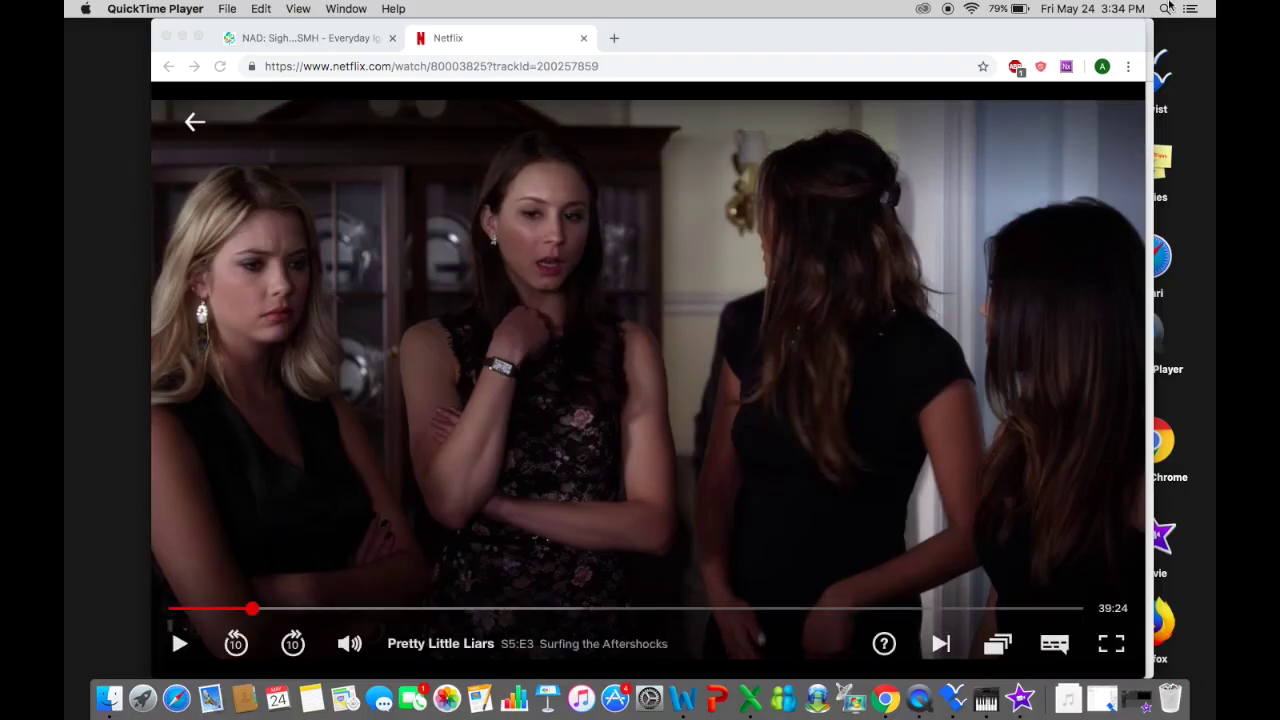
- Quit Audio MIDI Setup from its Dock icon and relaunch it
click(1167, 8)
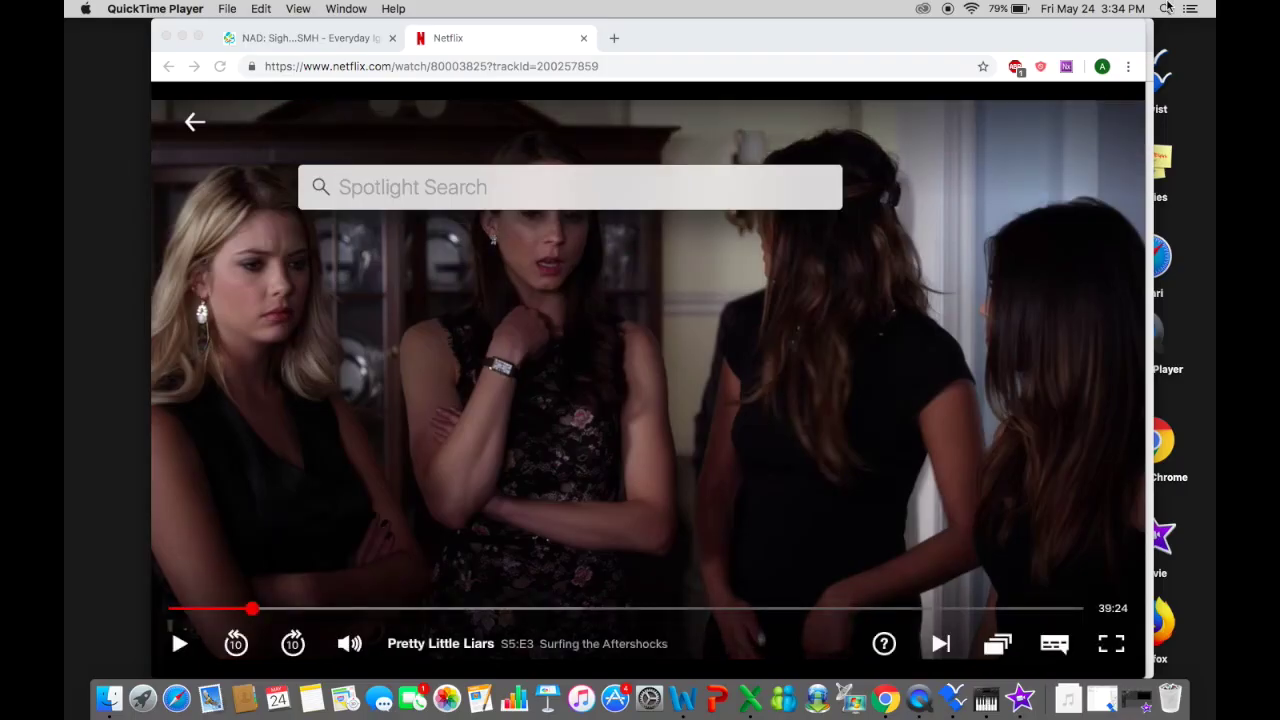
key(Escape)
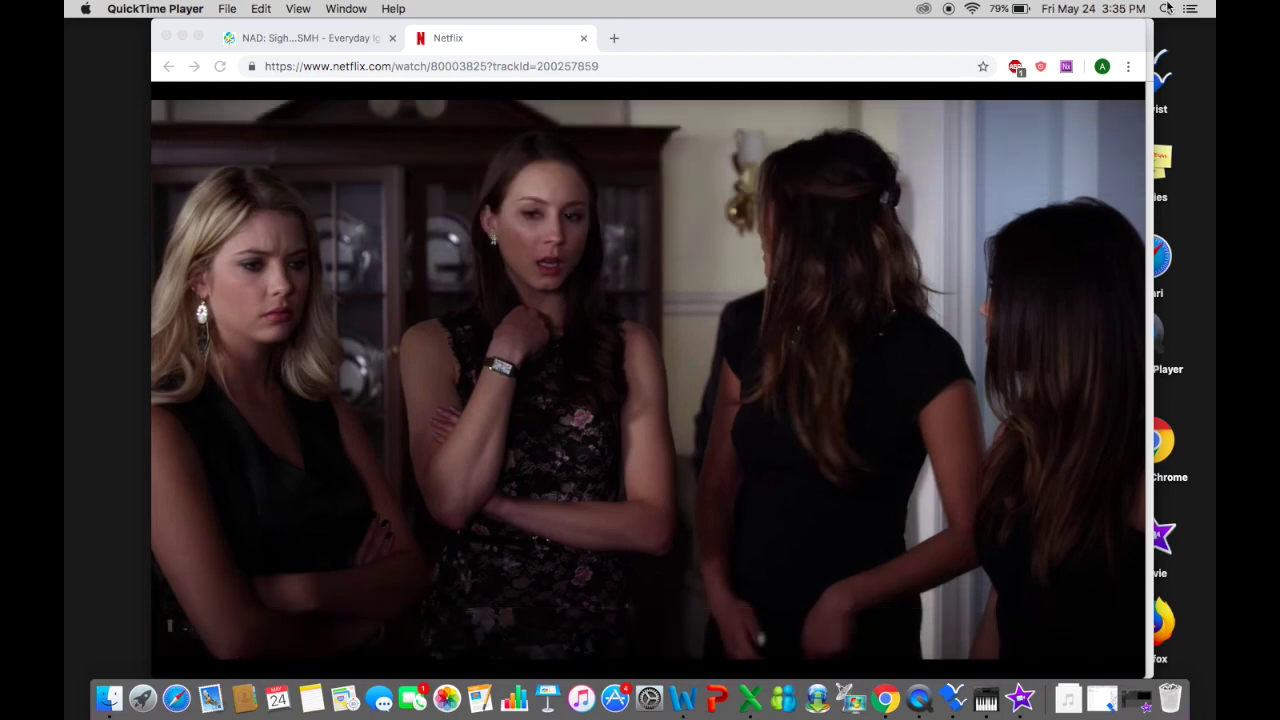
click(986, 700)
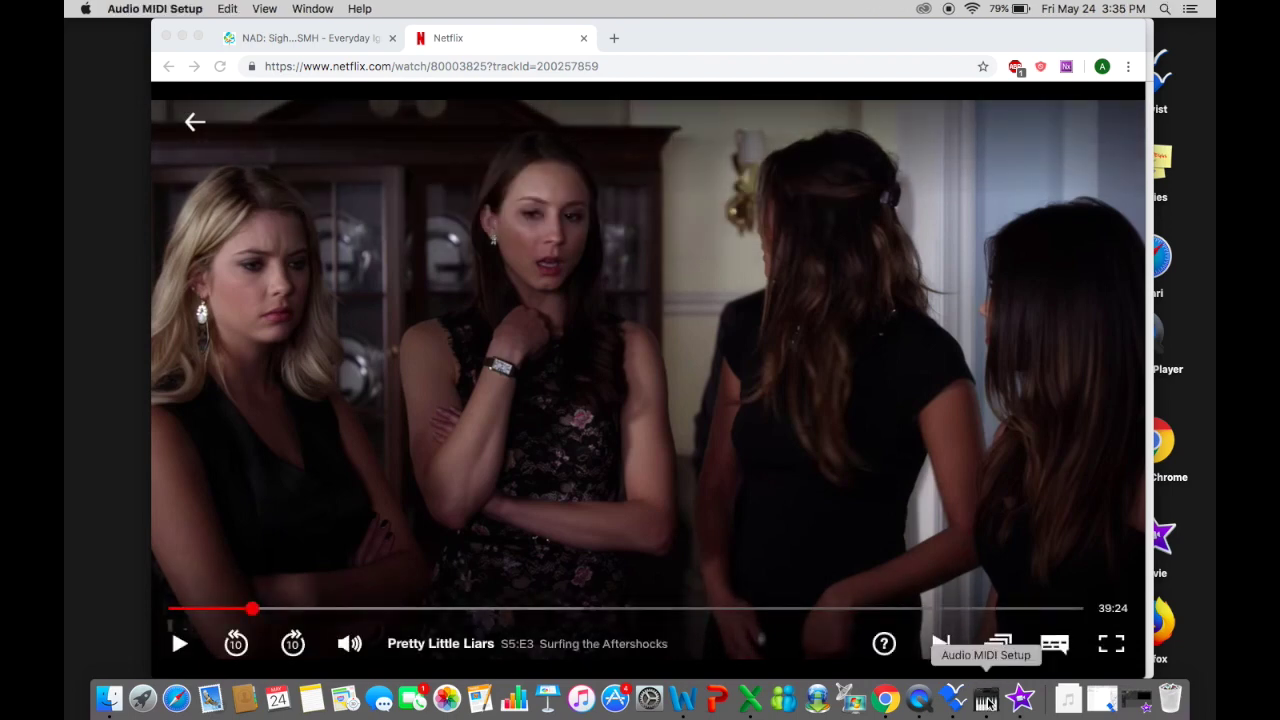
right_click(986, 700)
click(1000, 648)
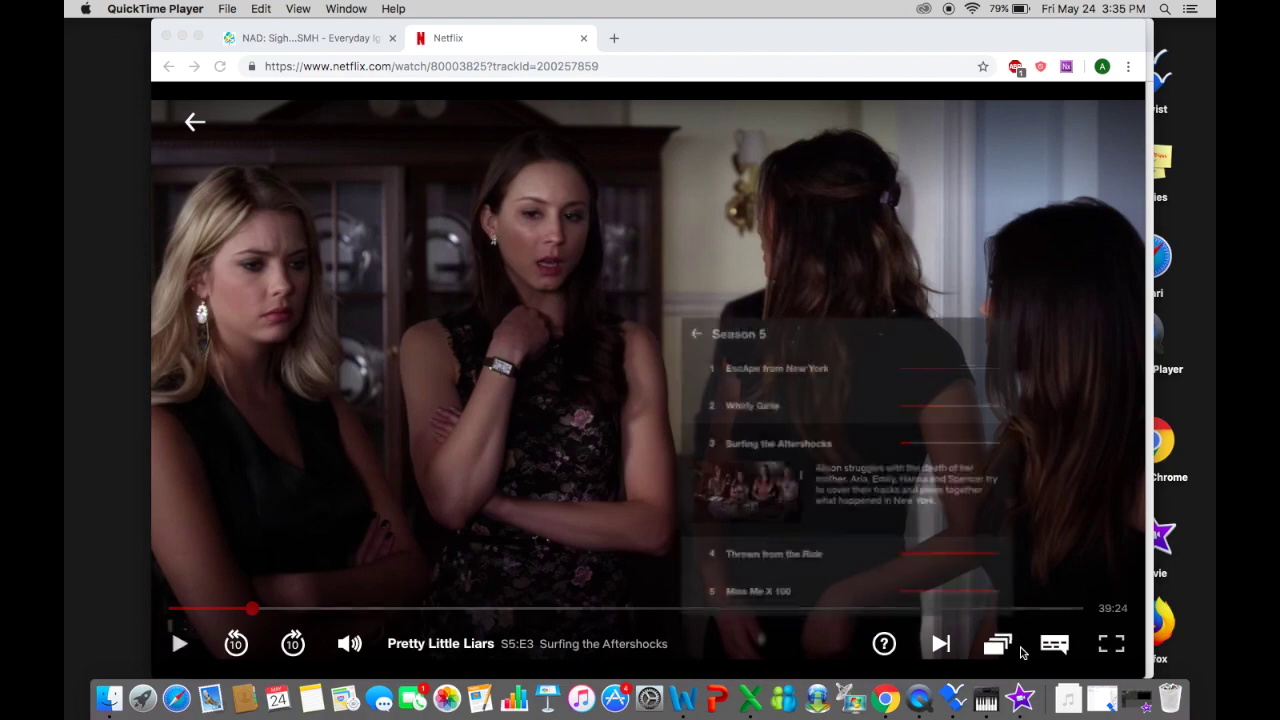
click(986, 700)
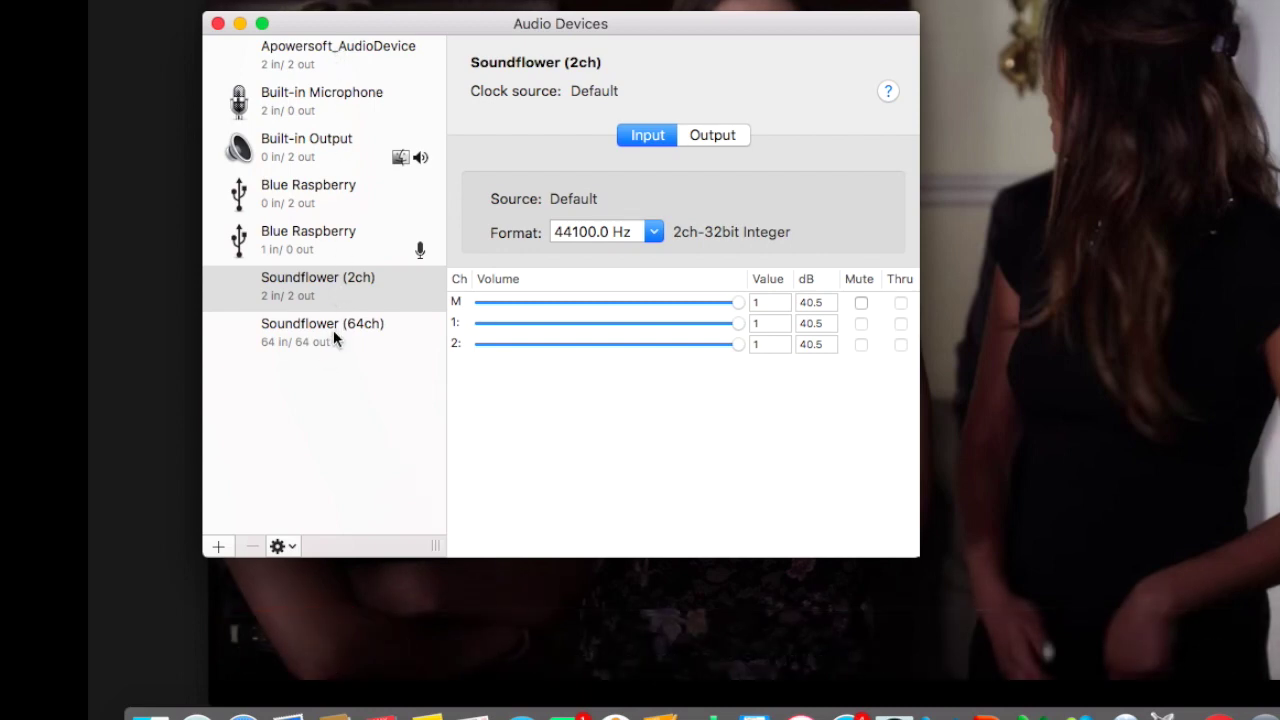
- Select Soundflower (2ch) and use it for sound output
click(328, 287)
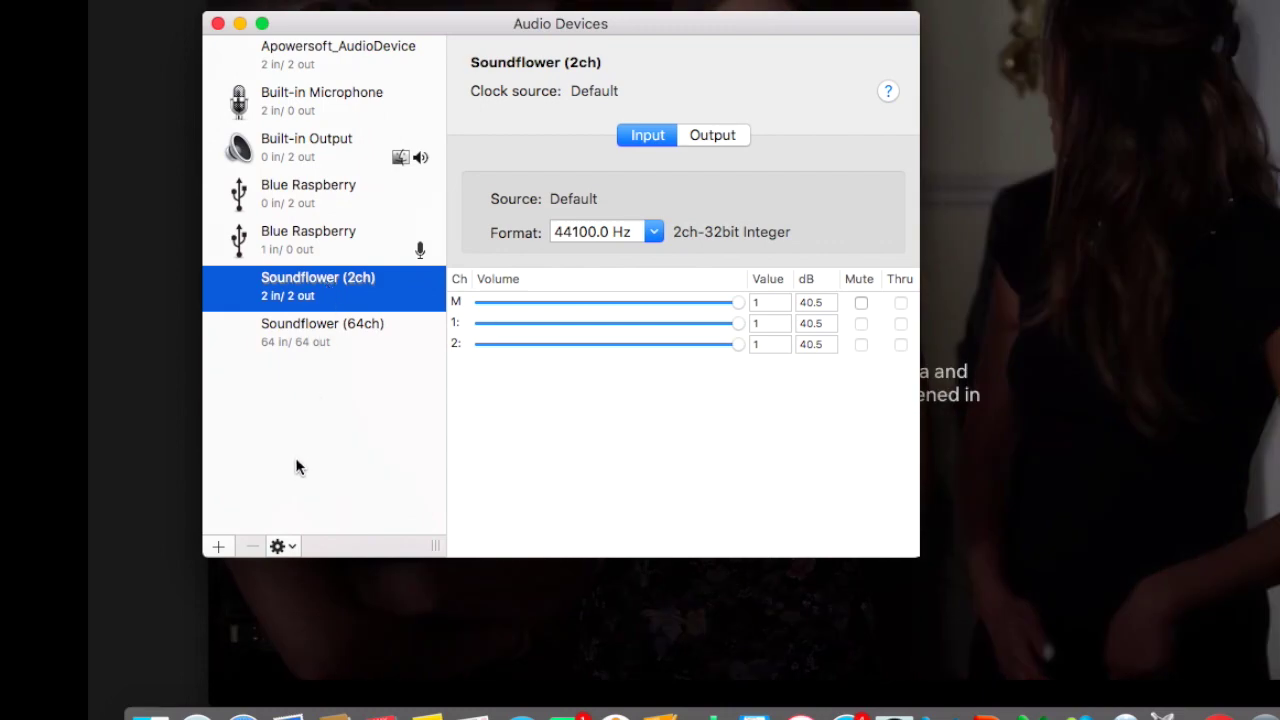
click(280, 546)
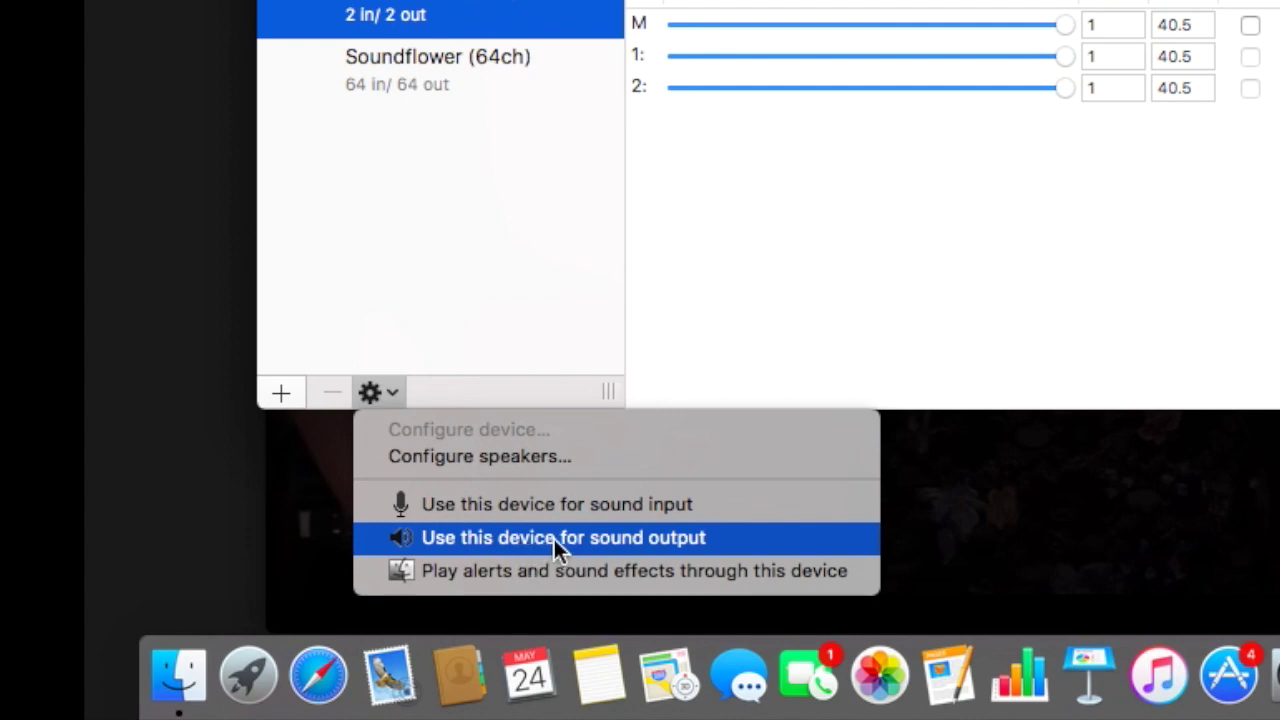
click(554, 539)
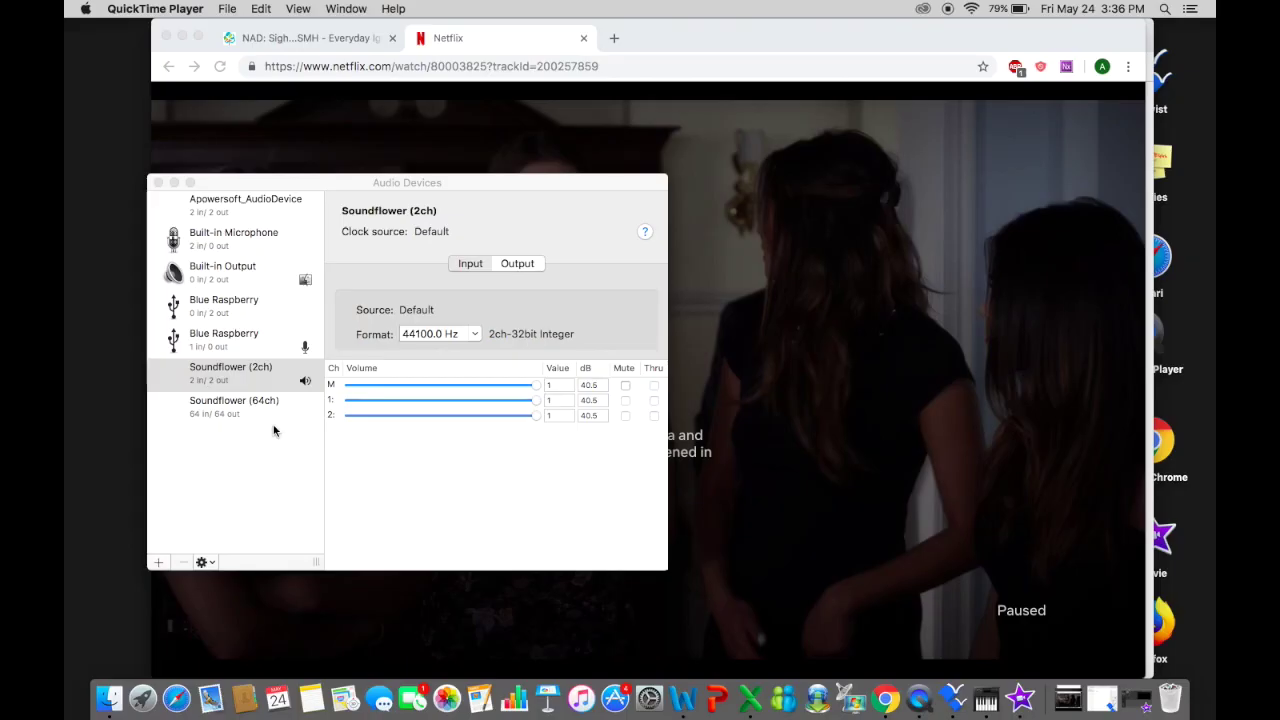
- Launch Audacity through Spotlight by searching 'auda'
click(1163, 10)
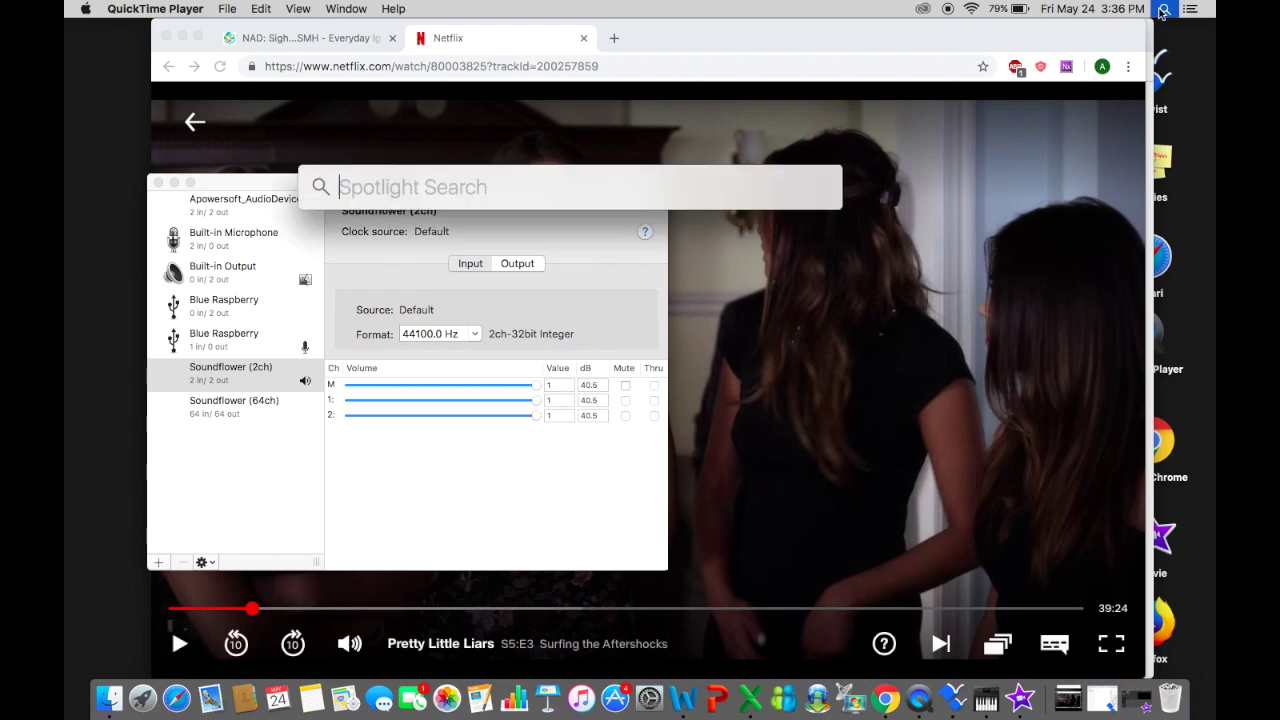
text(auda)
key(Return)
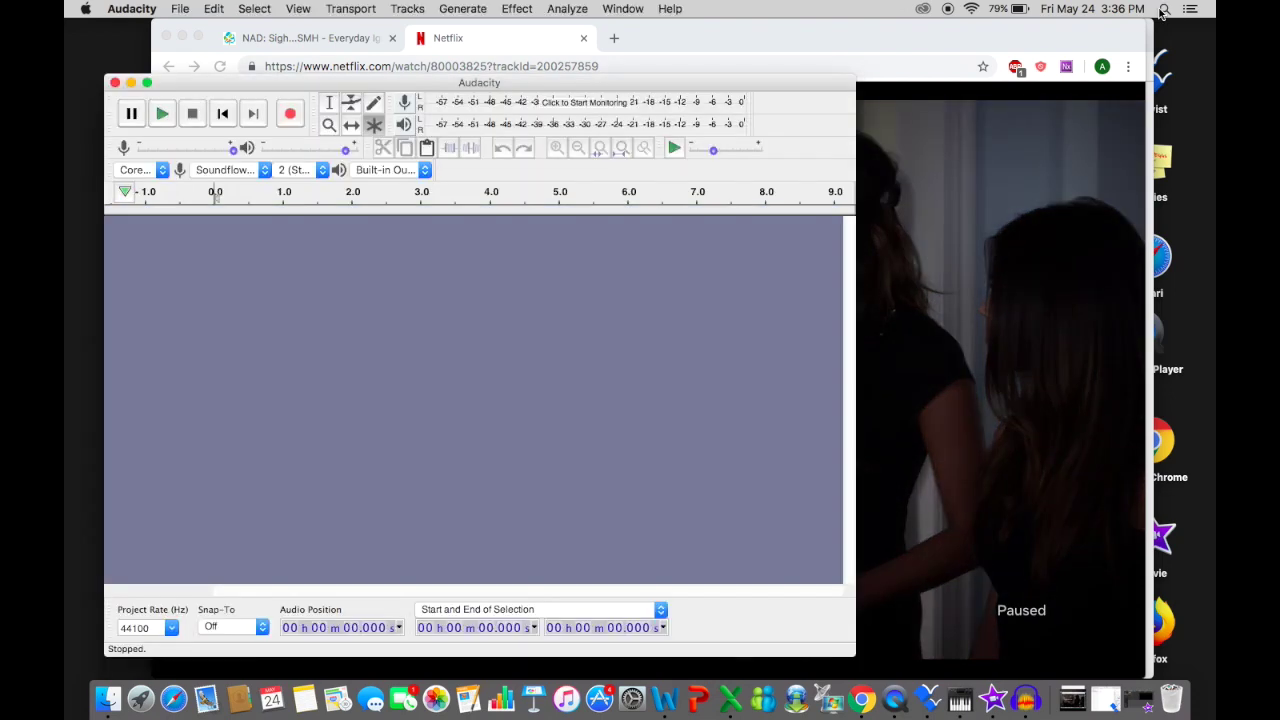
- Start a new Audacity recording and play the episode in Chrome
click(289, 115)
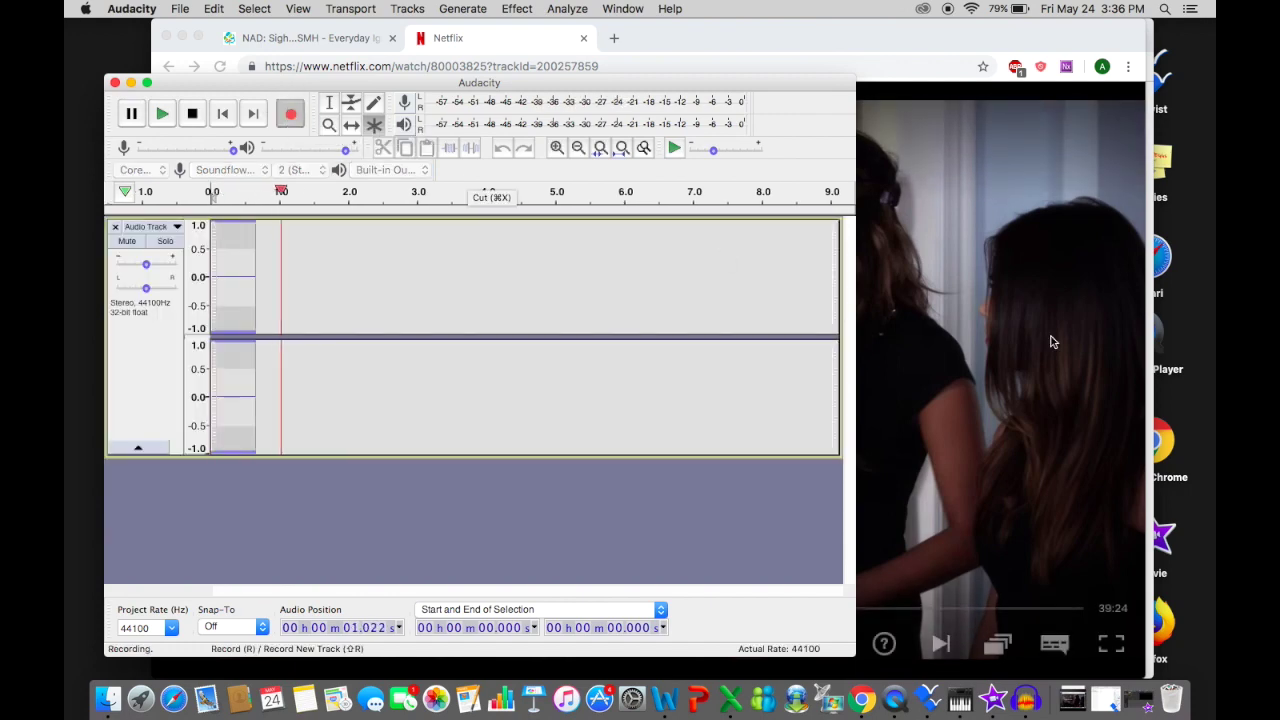
click(1045, 340)
click(178, 645)
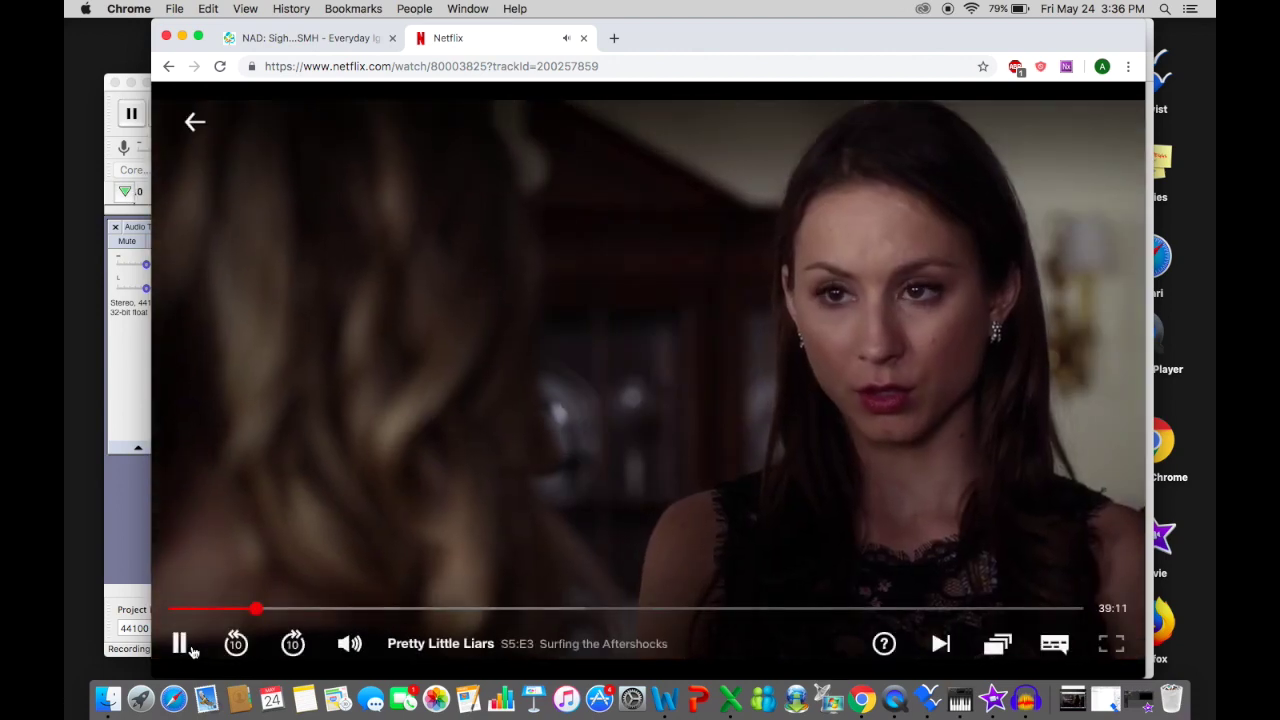
- Pause the episode after about 19 seconds and stop the Audacity recording
click(180, 644)
click(128, 500)
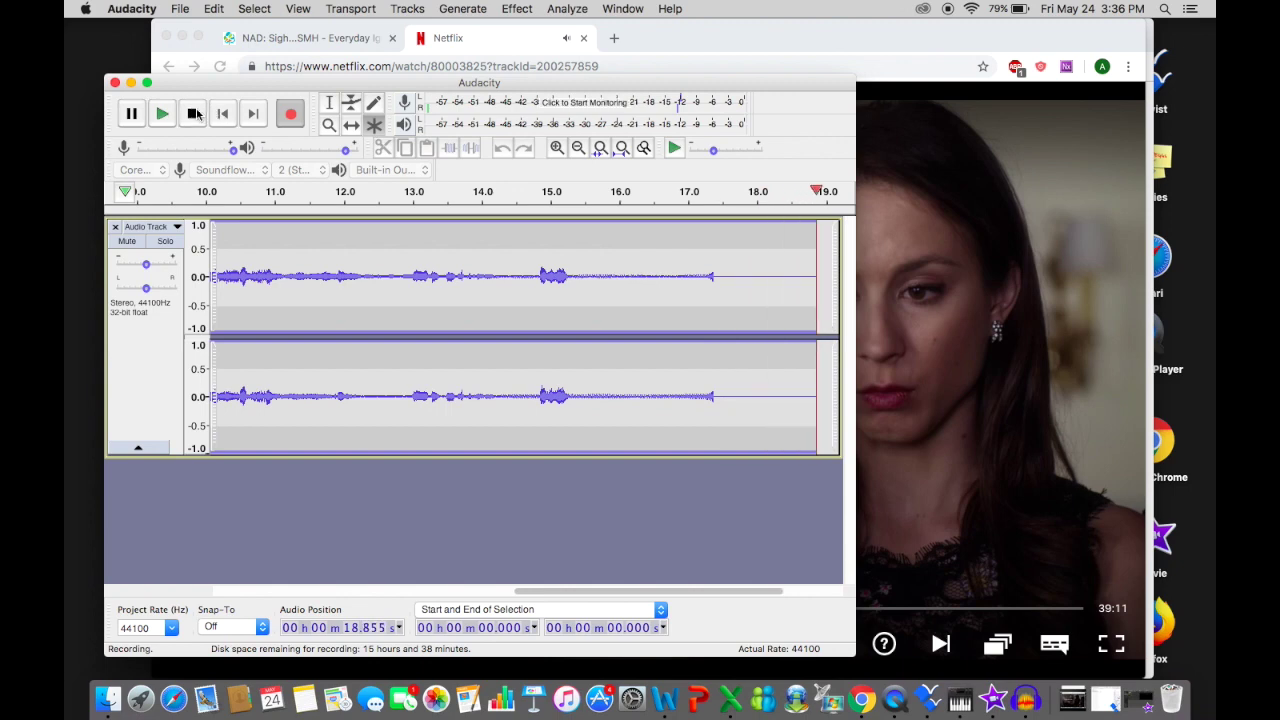
click(194, 114)
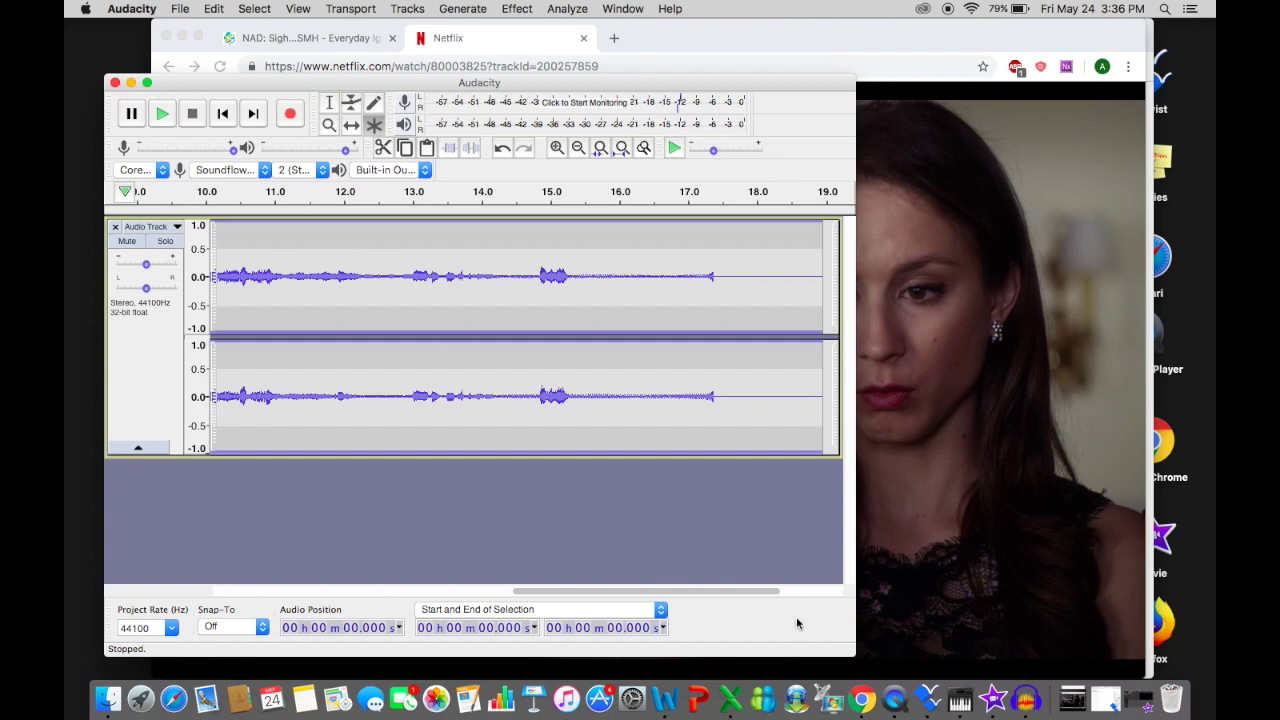
- Bring up Audio MIDI Setup's Audio Devices window
click(960, 701)
right_click(960, 703)
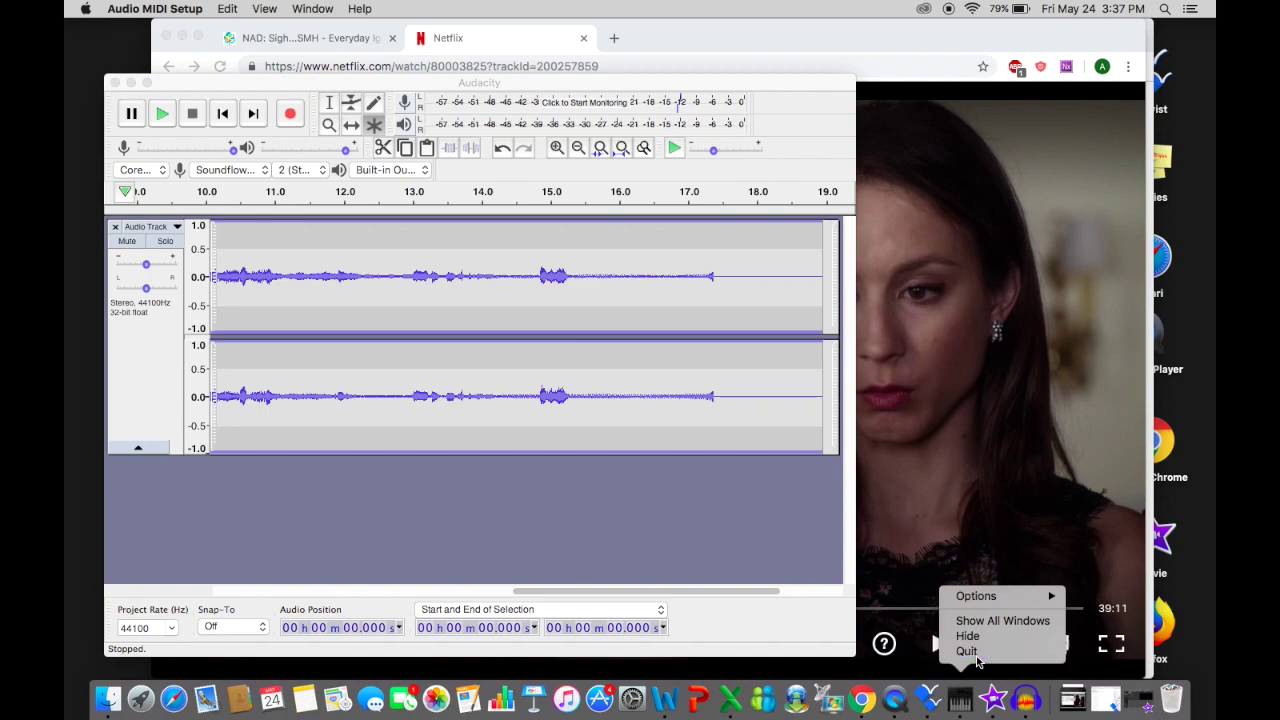
click(966, 651)
click(960, 703)
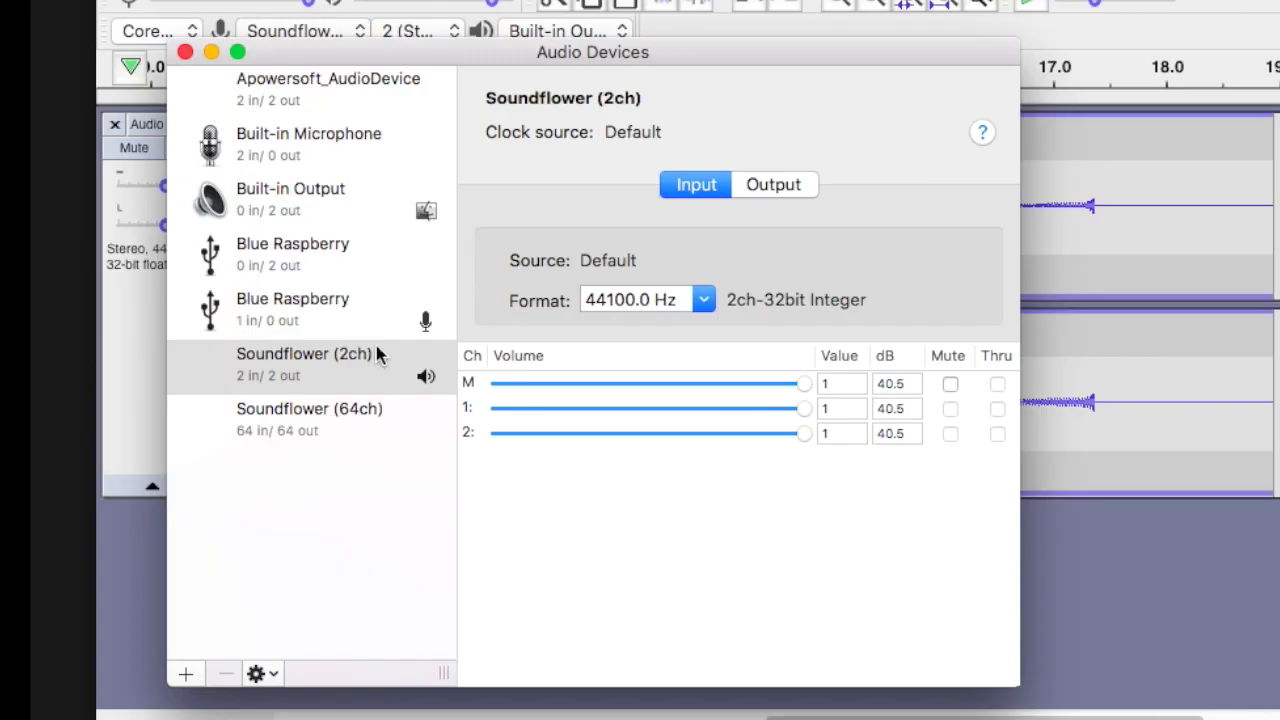
- Set Built-in Output as the sound output device, then switch away
click(321, 201)
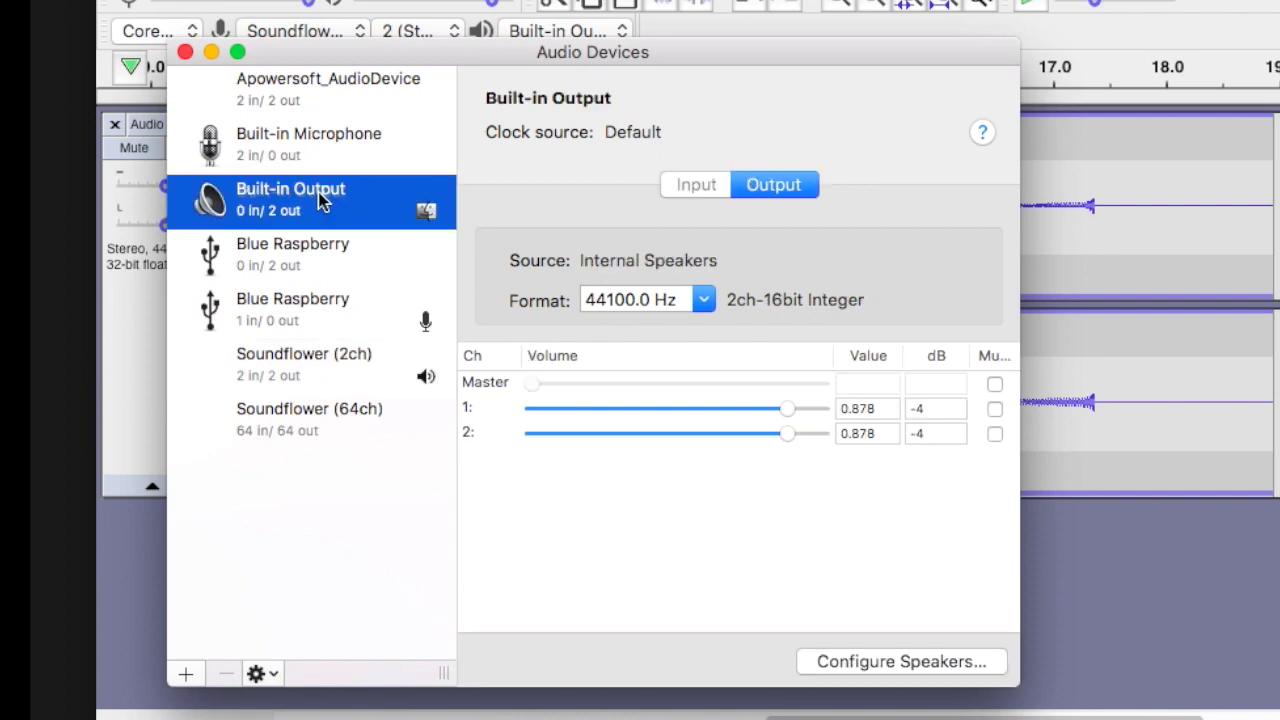
click(260, 674)
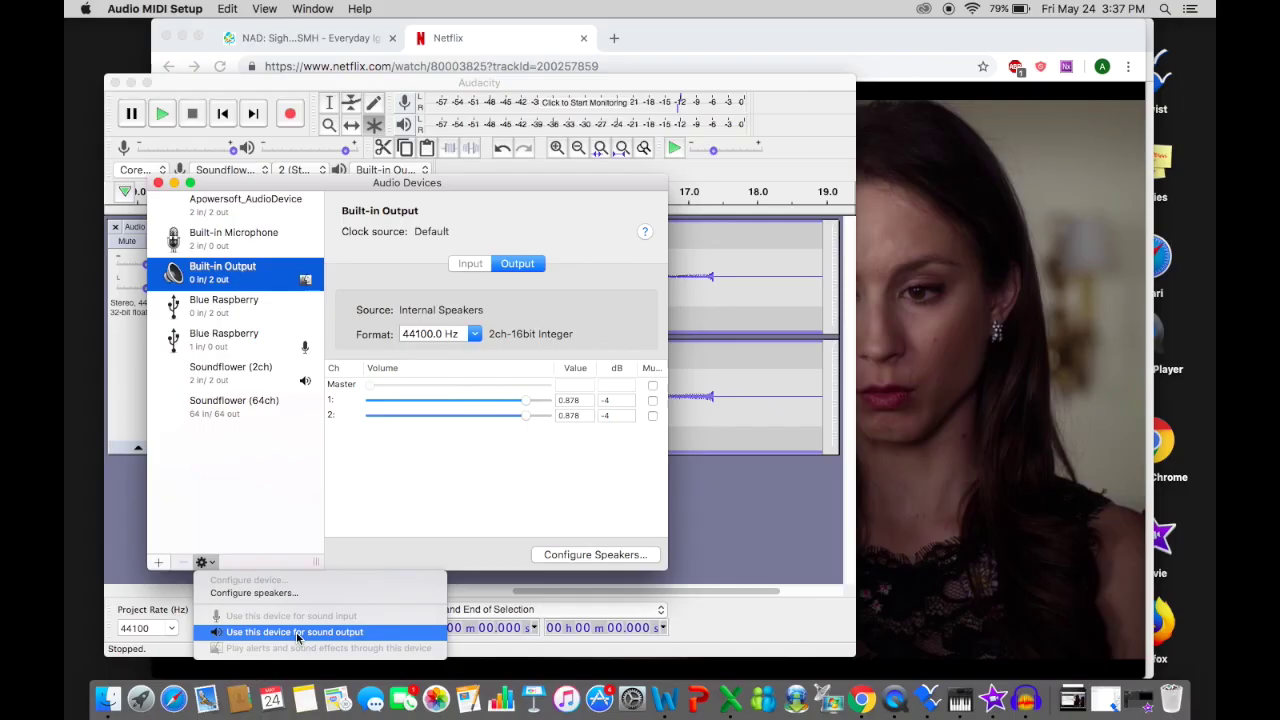
click(650, 474)
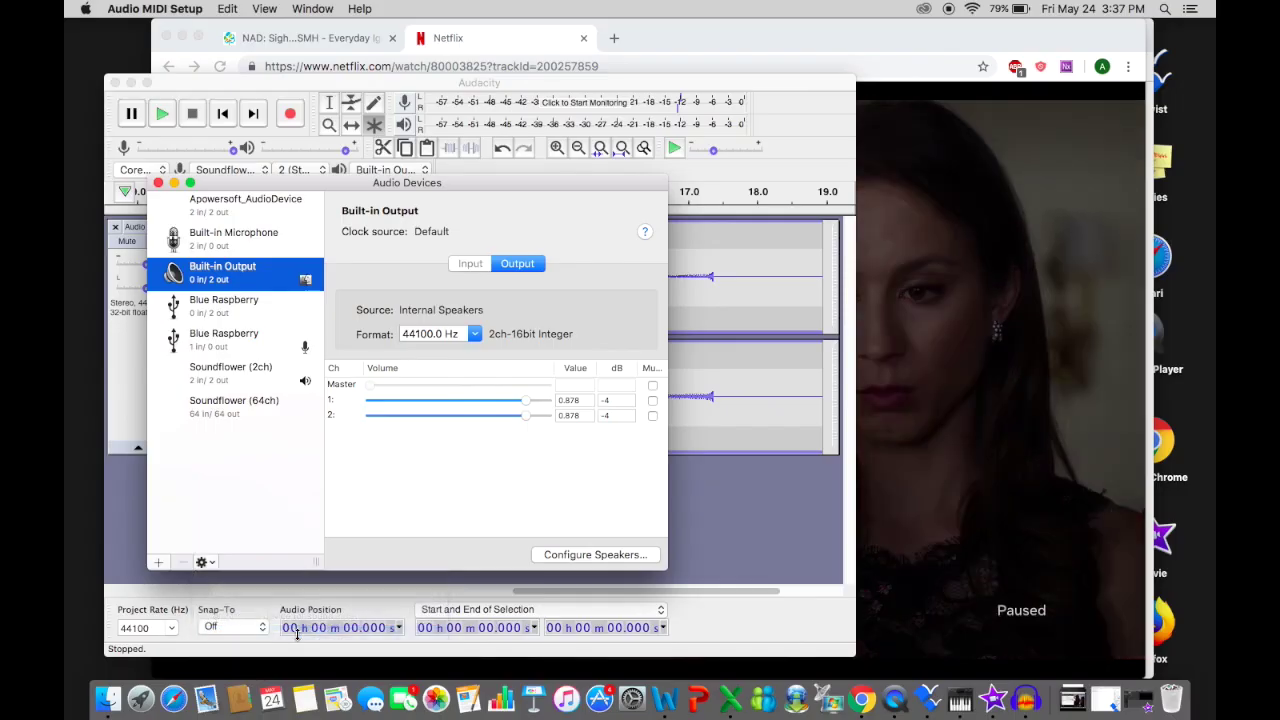
right_click(895, 699)
click(651, 366)
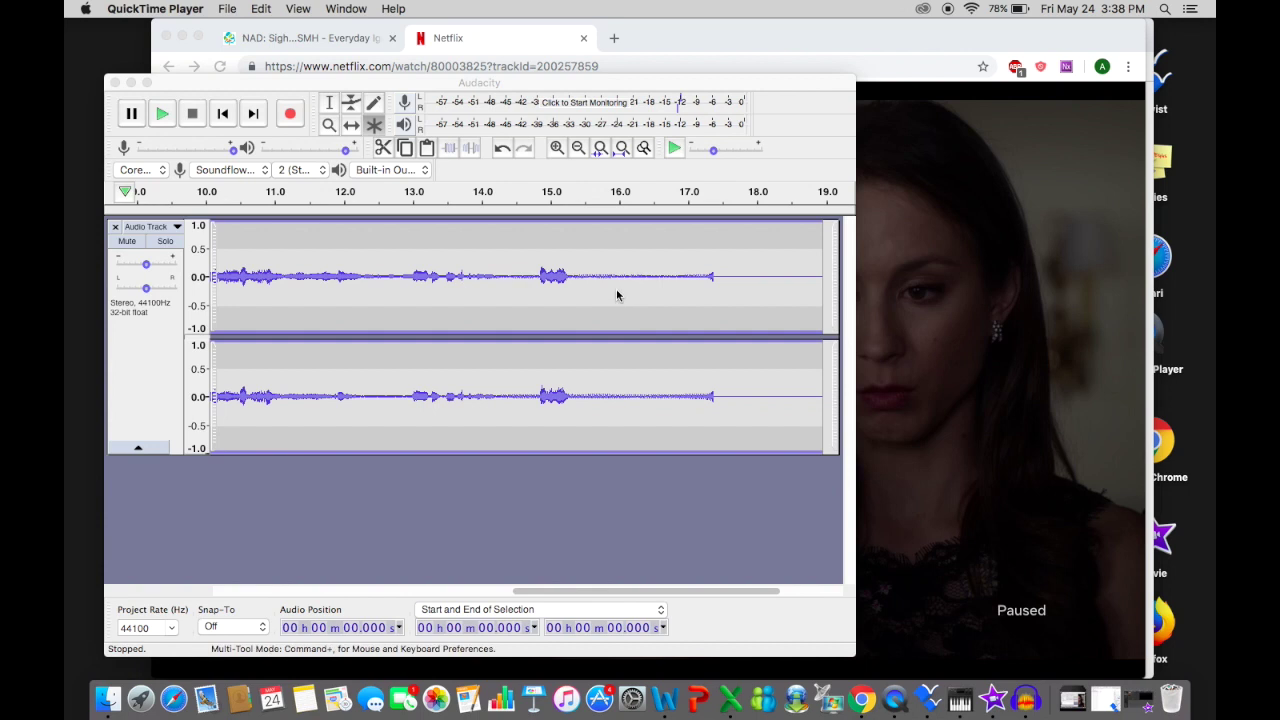
- Delete the silence after 17.531 s and the silent lead-in, then play back to check
click(724, 258)
drag(725, 262, 824, 268)
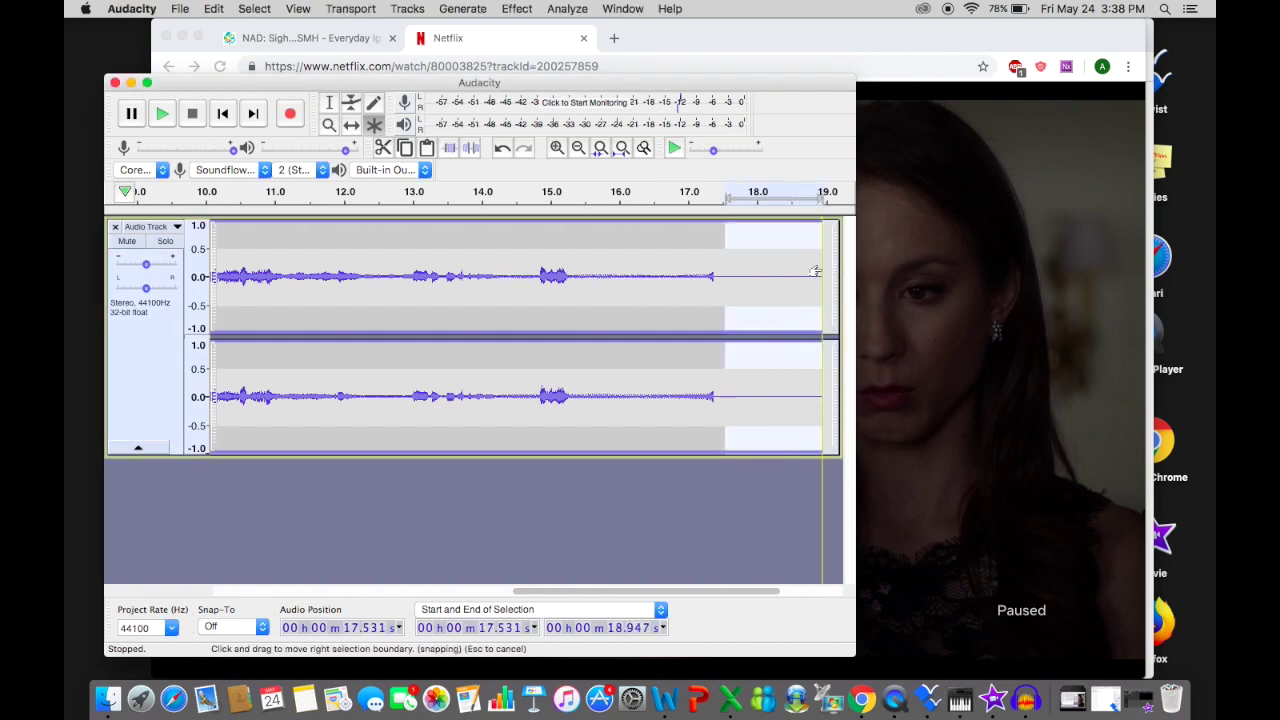
key(Delete)
scroll(409, 270, left, 10)
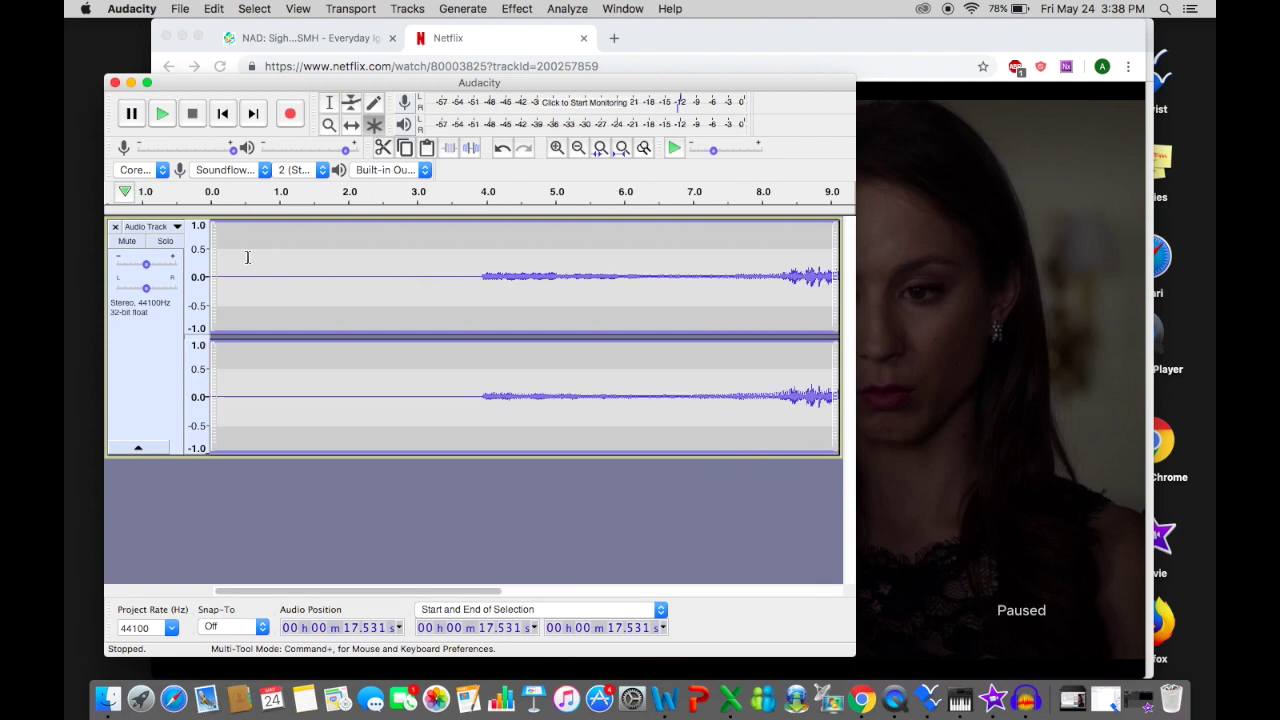
drag(456, 237, 210, 237)
key(Delete)
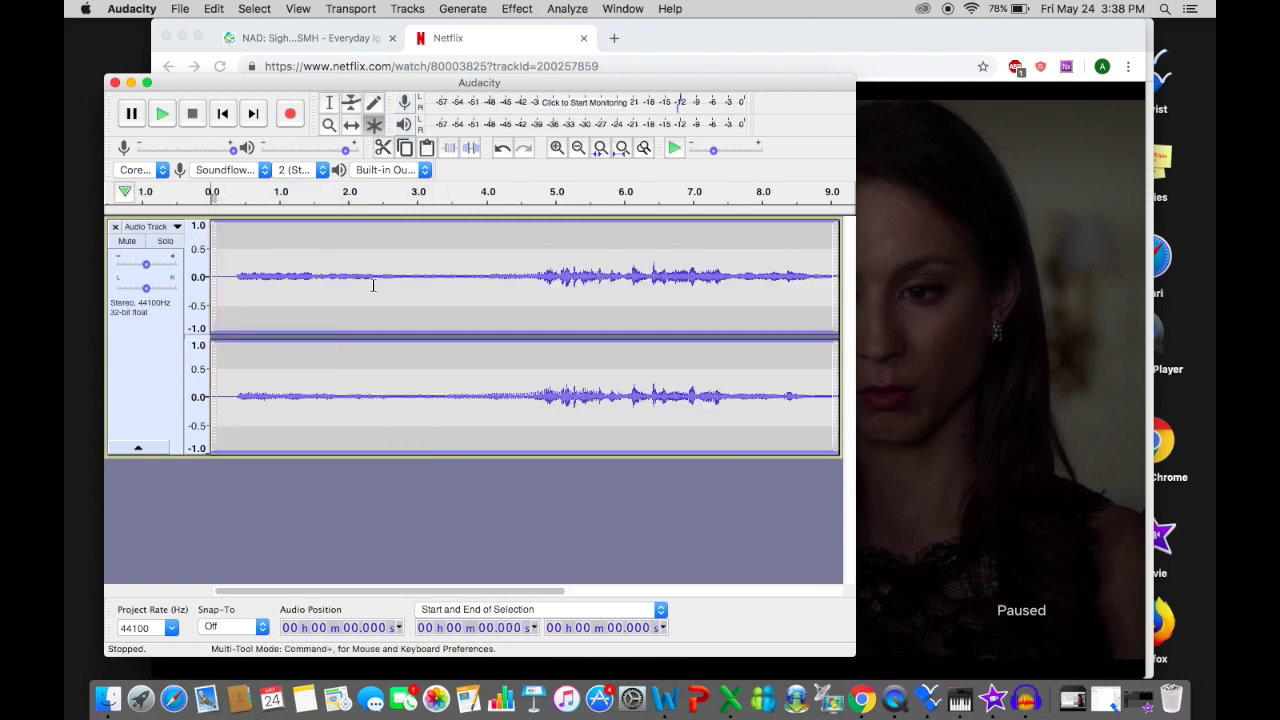
click(164, 115)
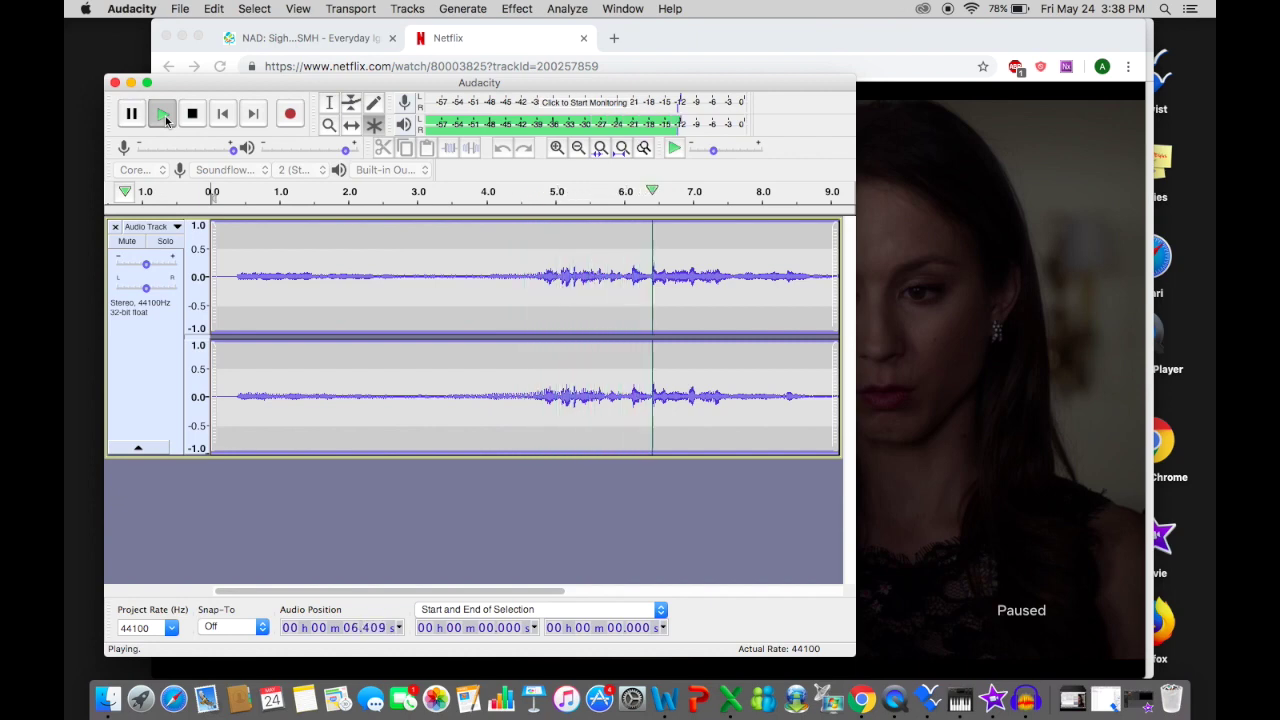
click(131, 115)
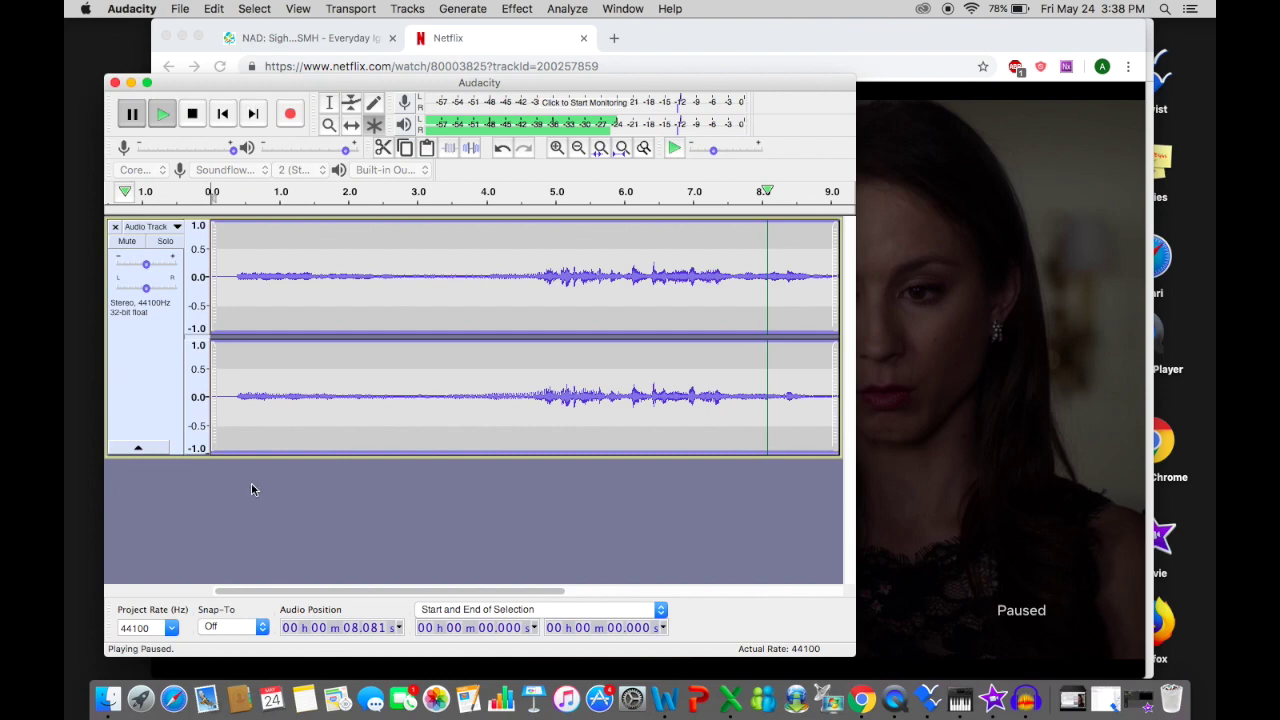
- Split the stereo track to two mono tracks and select the second one
click(149, 351)
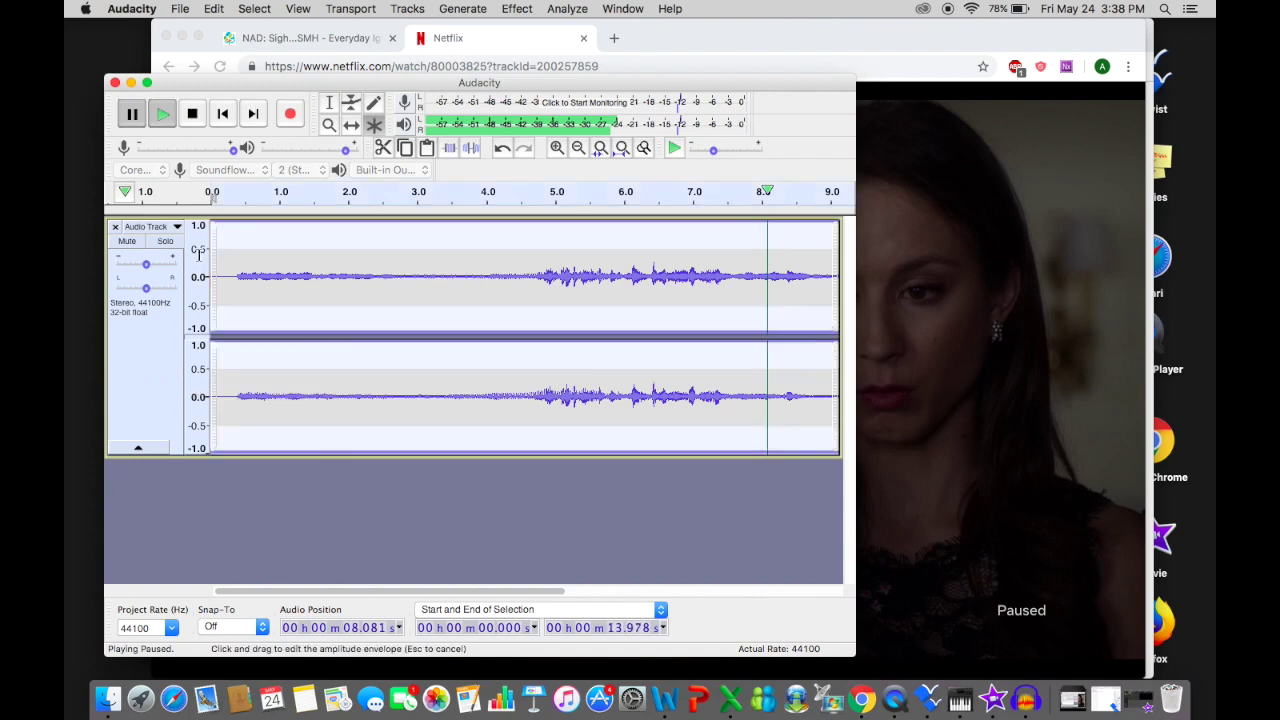
click(150, 227)
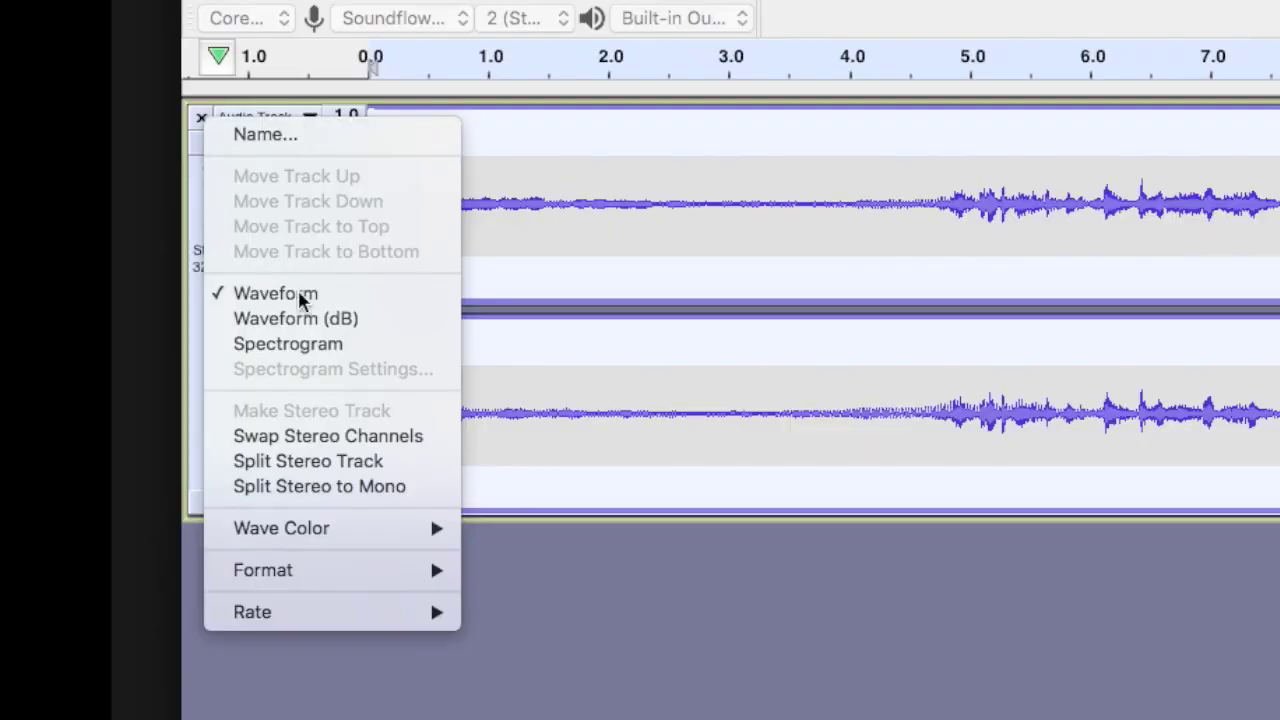
click(272, 488)
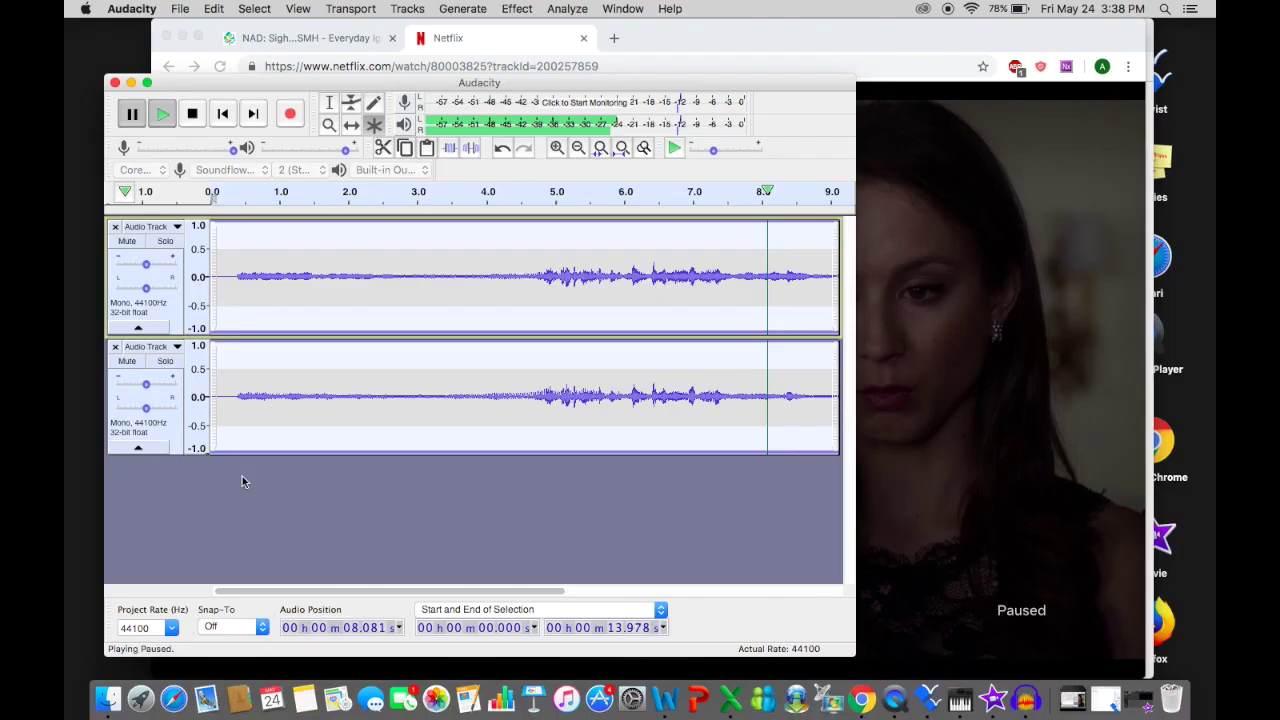
click(429, 580)
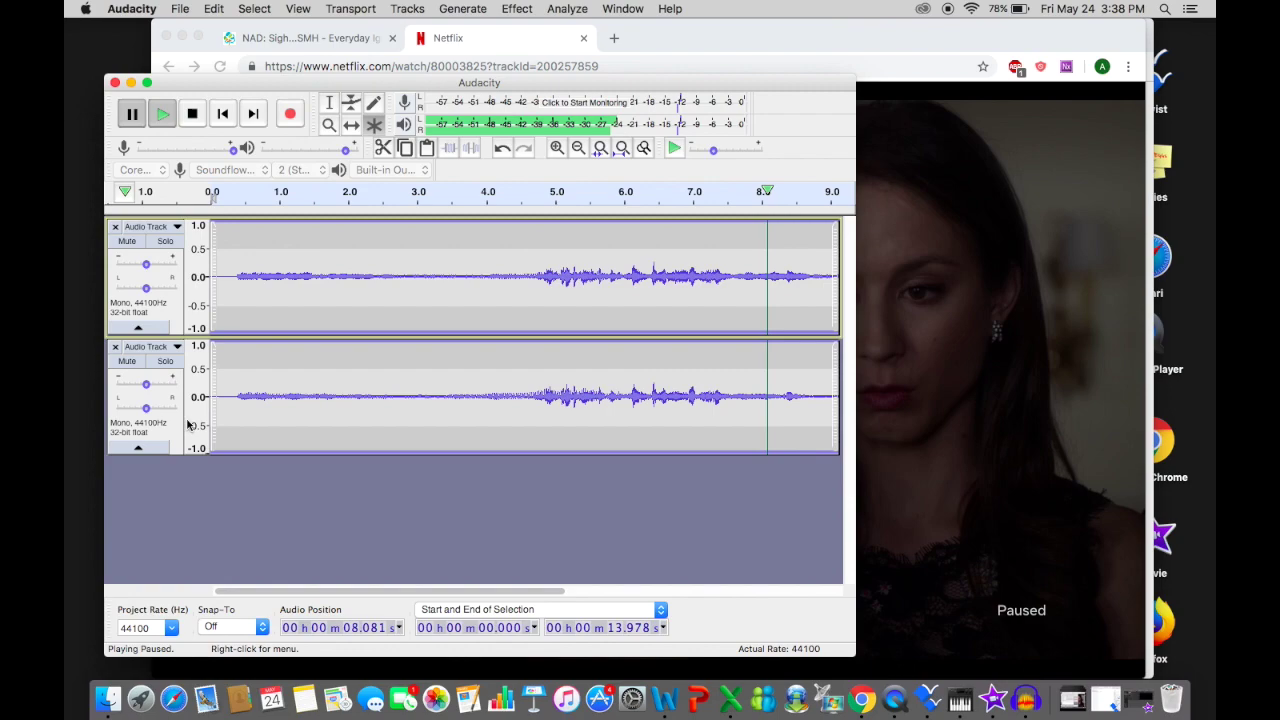
click(197, 382)
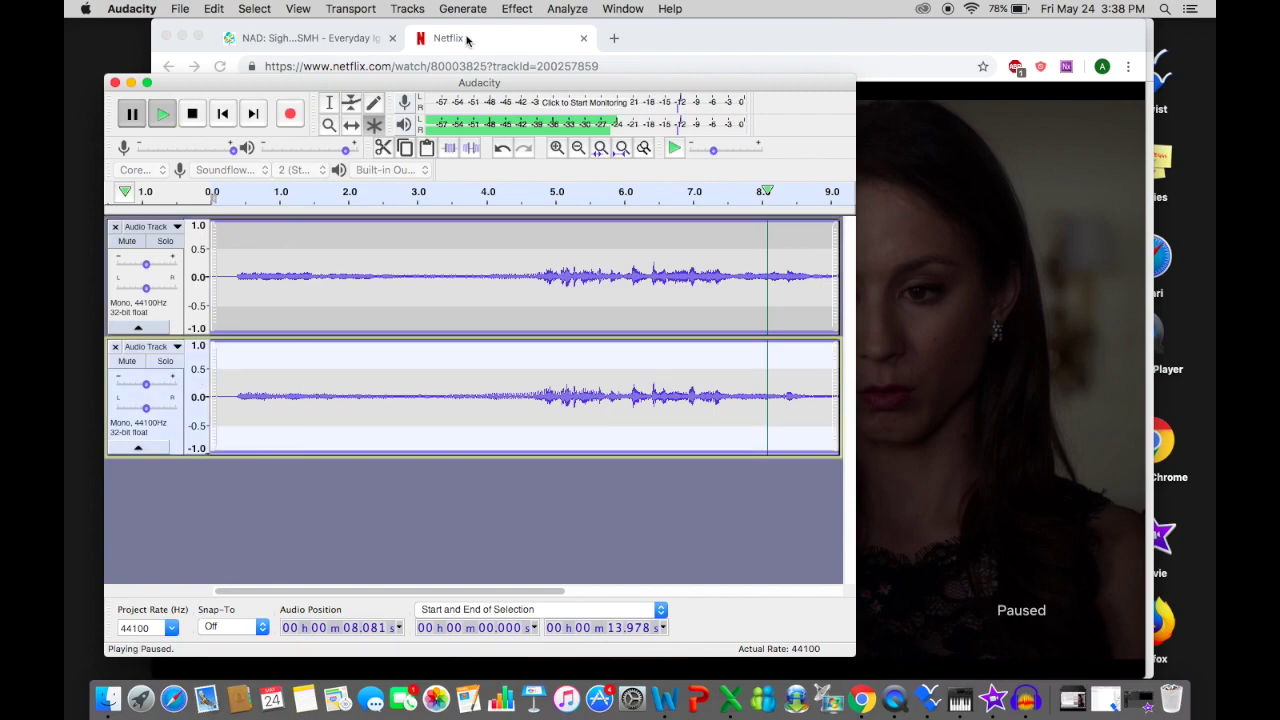
- Apply Invert to the second mono track and play back to check it
click(514, 9)
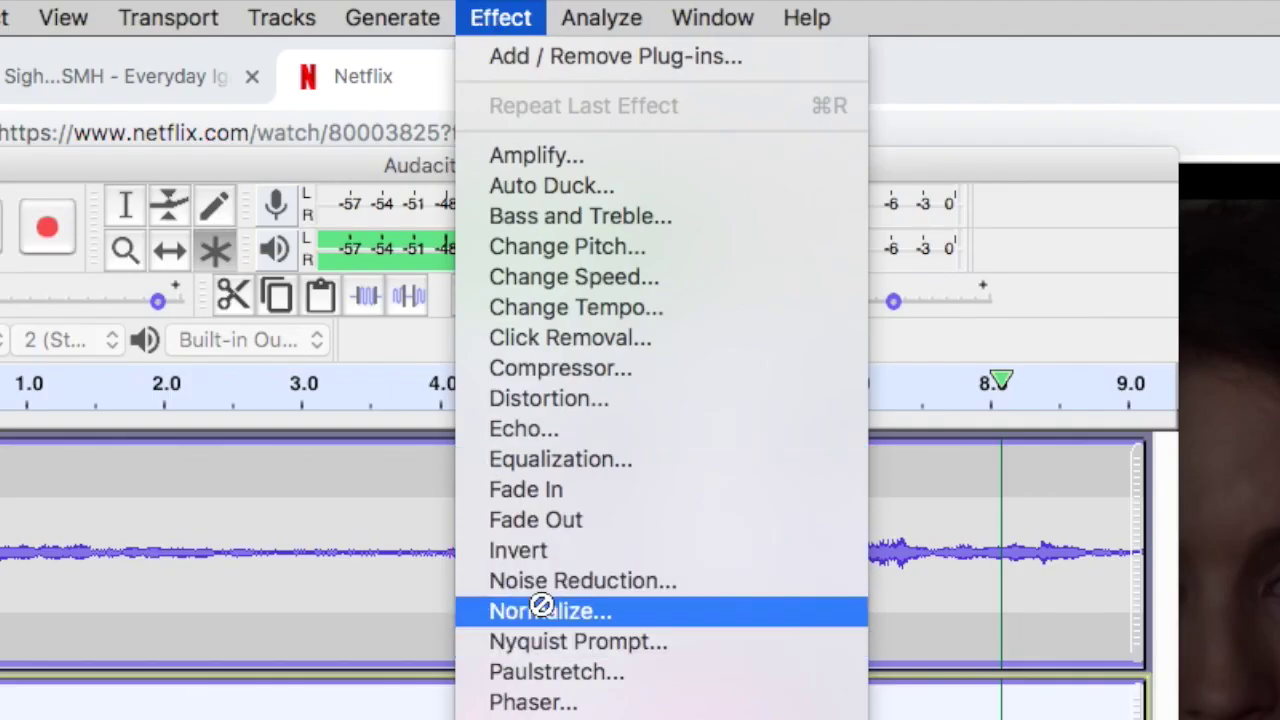
click(548, 547)
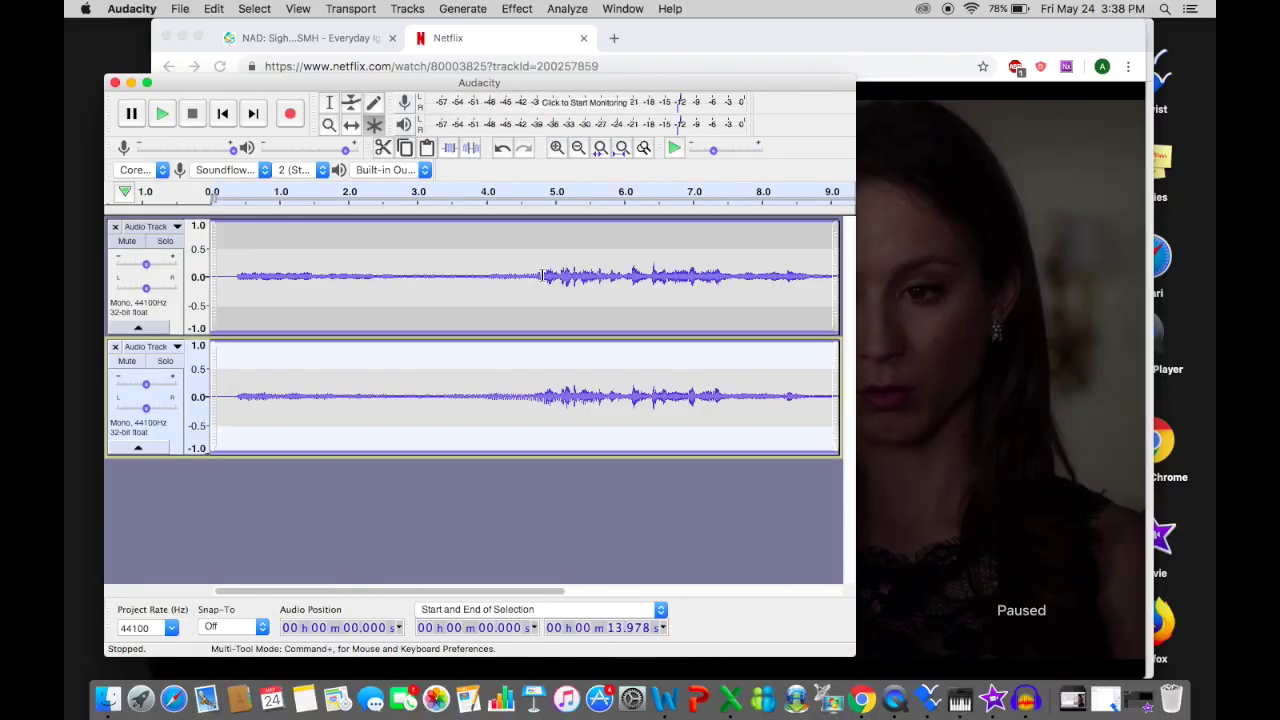
click(161, 115)
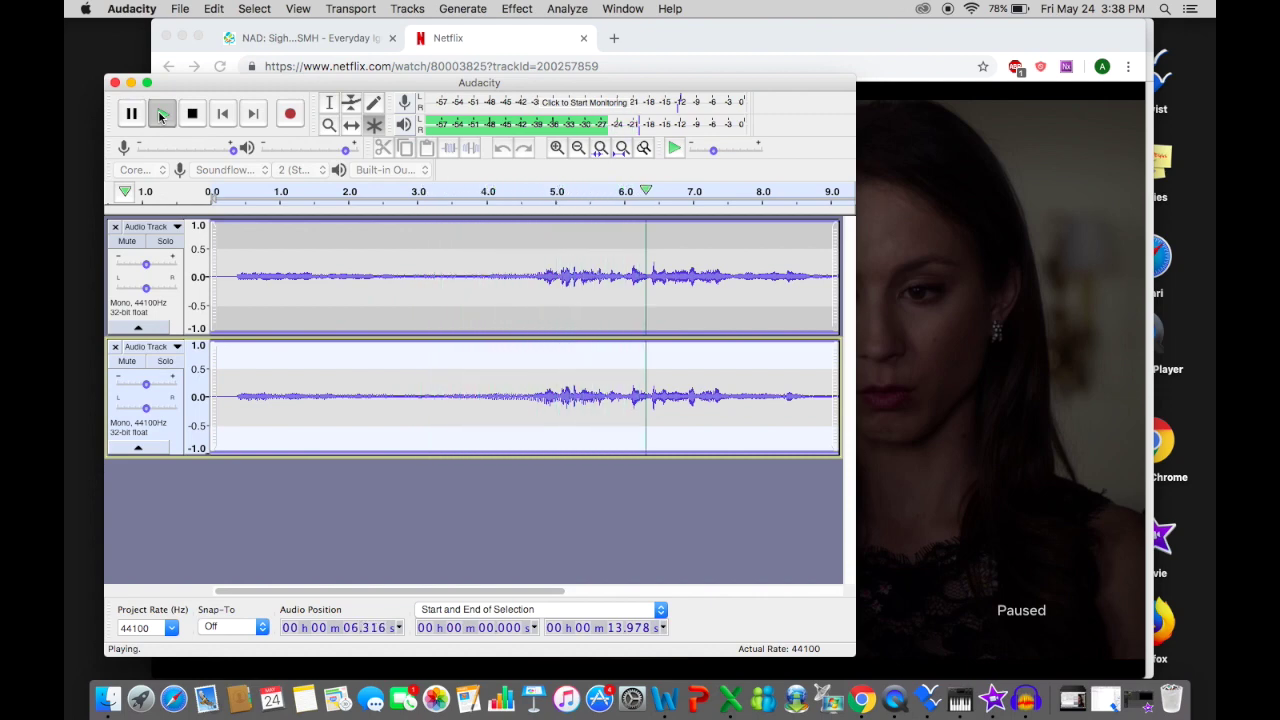
click(130, 115)
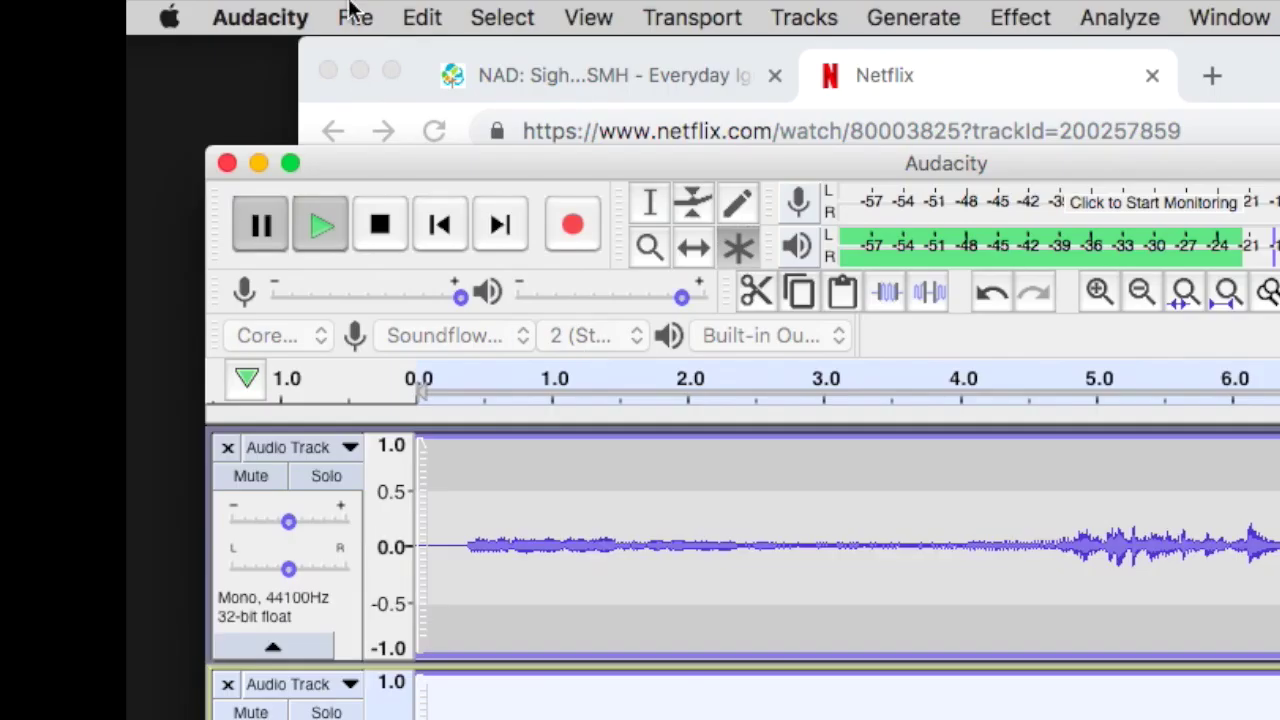
- Choose Export as WAV from the File menu
click(352, 14)
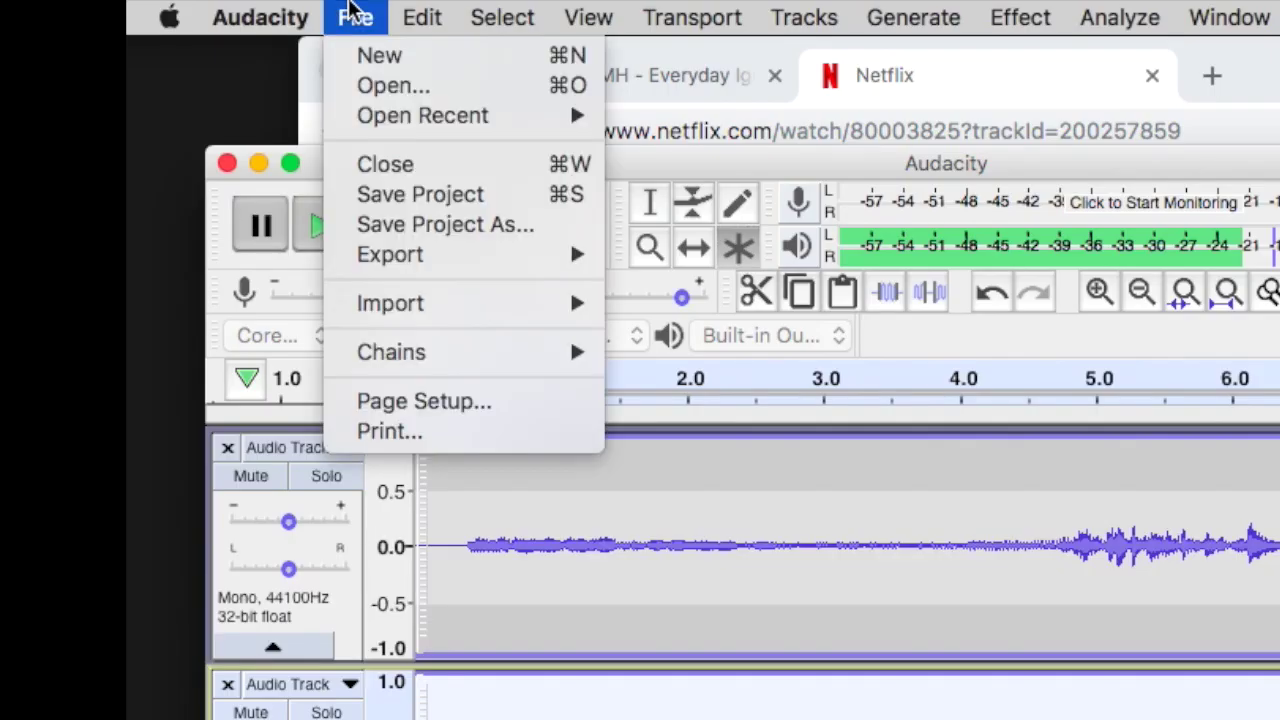
mouse_move(423, 254)
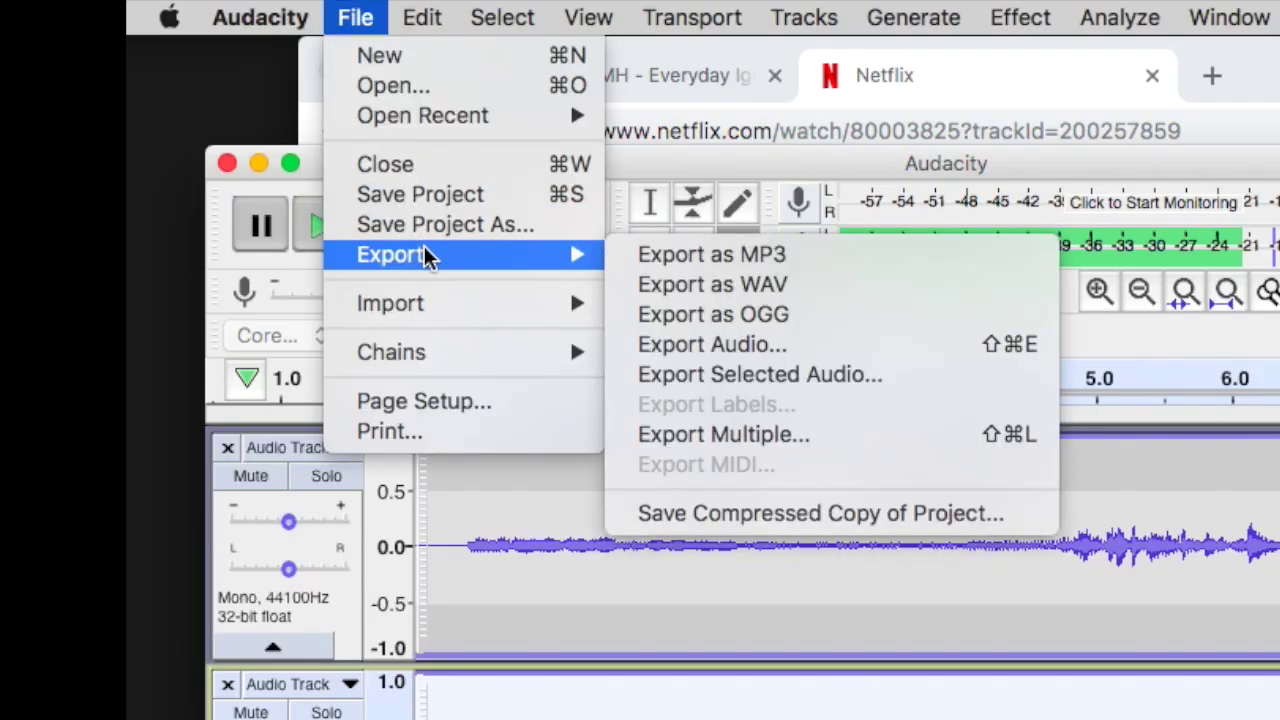
click(735, 288)
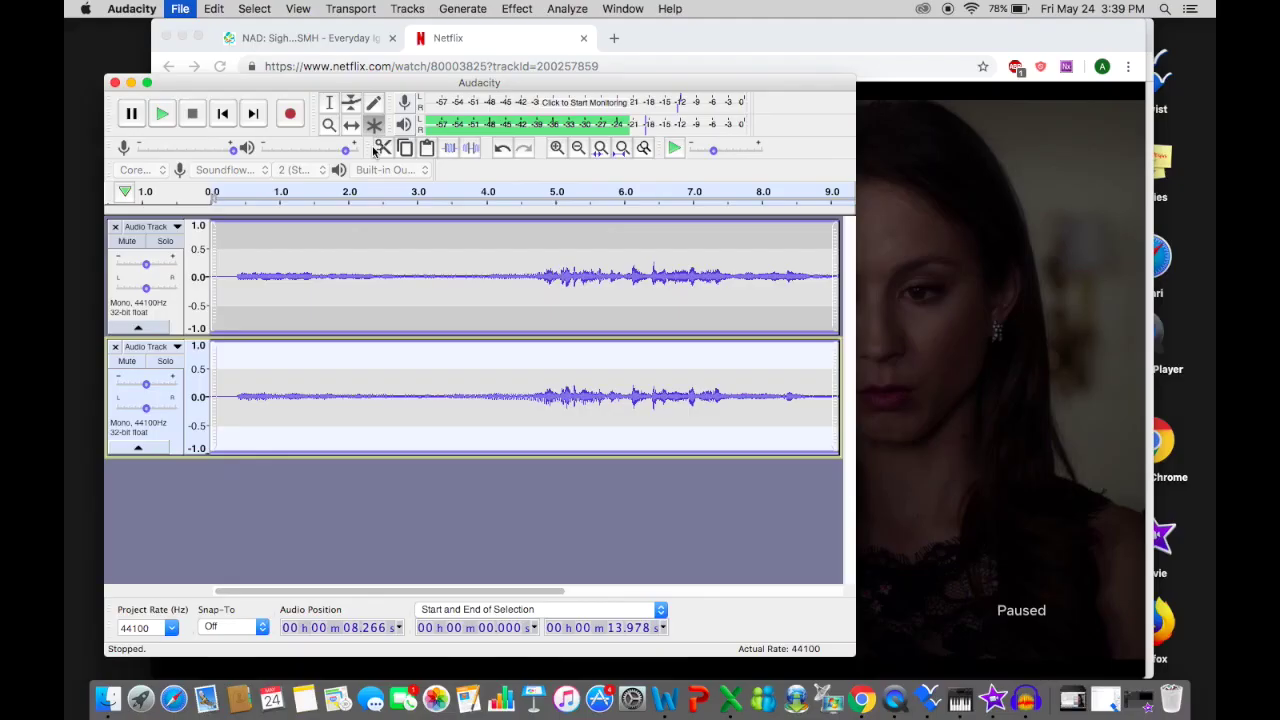